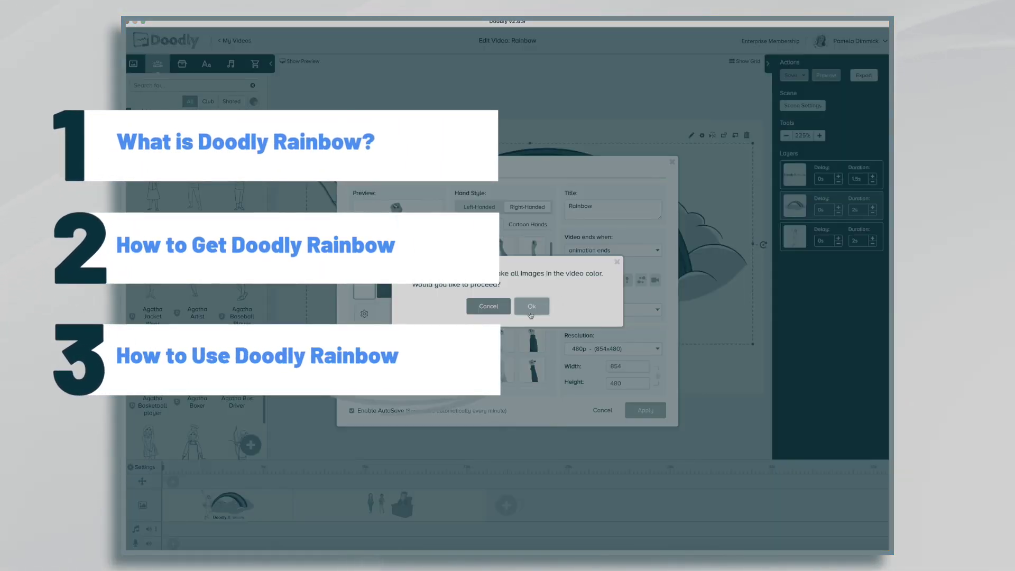
Confirm Rainbow colouring for all images and apply the video settings
{"action": "left_click", "coordinate": [531, 307]}
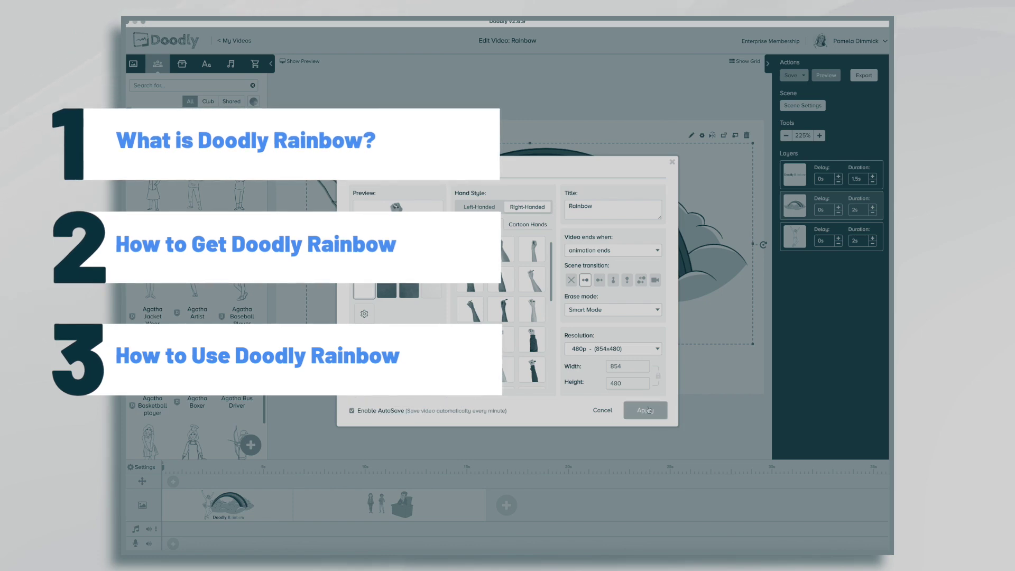
{"action": "left_click", "coordinate": [645, 410]}
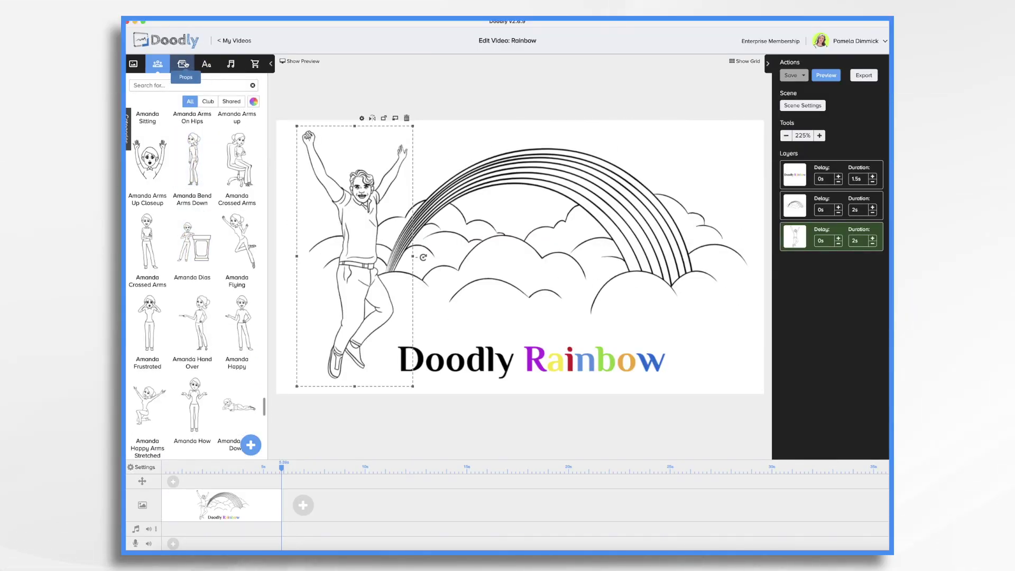
Switch the asset library to Props and scroll through the arrow props
{"action": "left_click", "coordinate": [183, 66]}
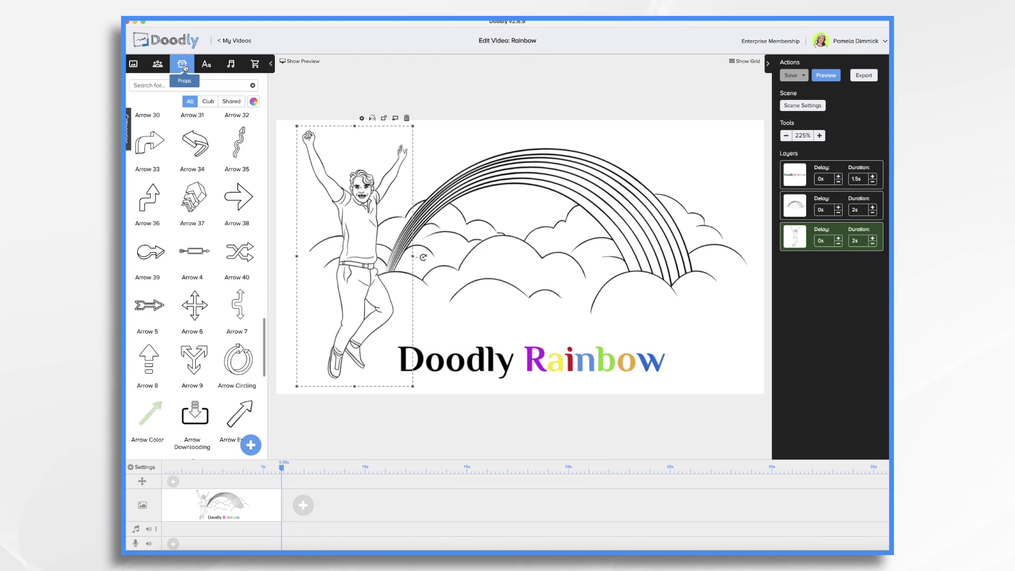
{"action": "scroll", "coordinate": [203, 298], "scroll_direction": "down", "scroll_amount": 3}
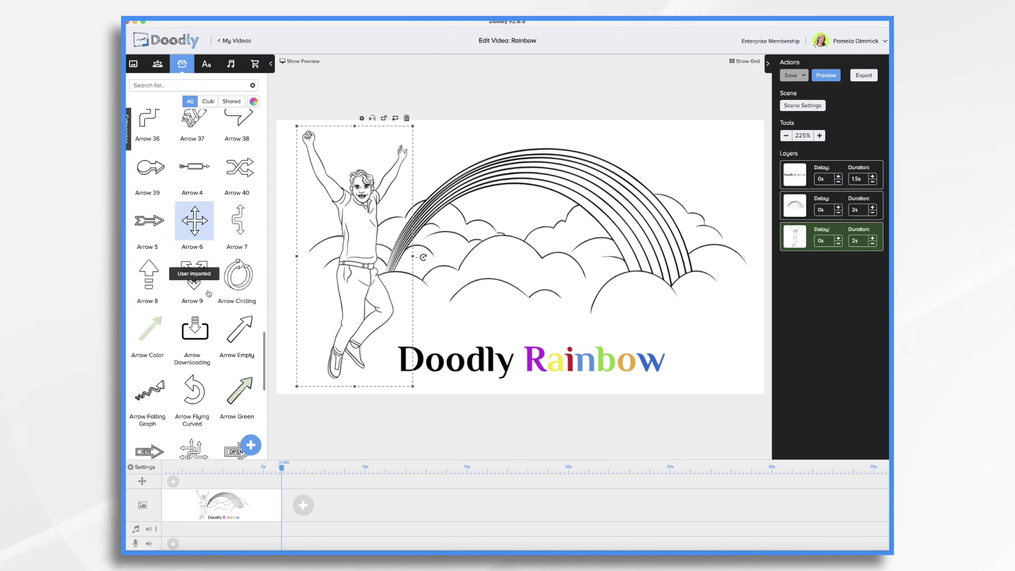
{"action": "scroll", "coordinate": [209, 294], "scroll_direction": "down", "scroll_amount": 2}
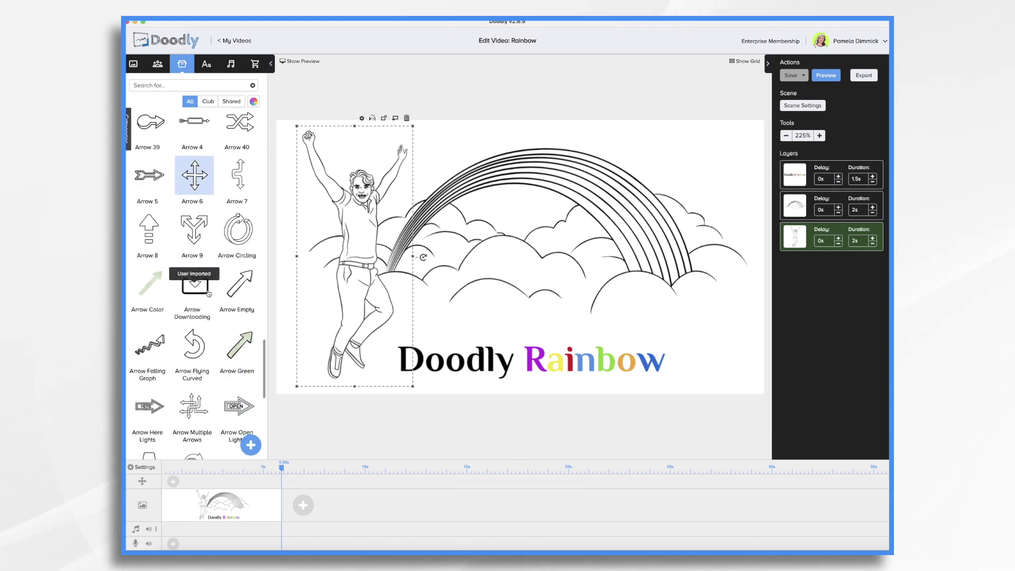
Go back to My Videos and look over the Doodly Rainbow Addon card
{"action": "left_click", "coordinate": [231, 41]}
{"action": "mouse_move", "coordinate": [517, 387]}
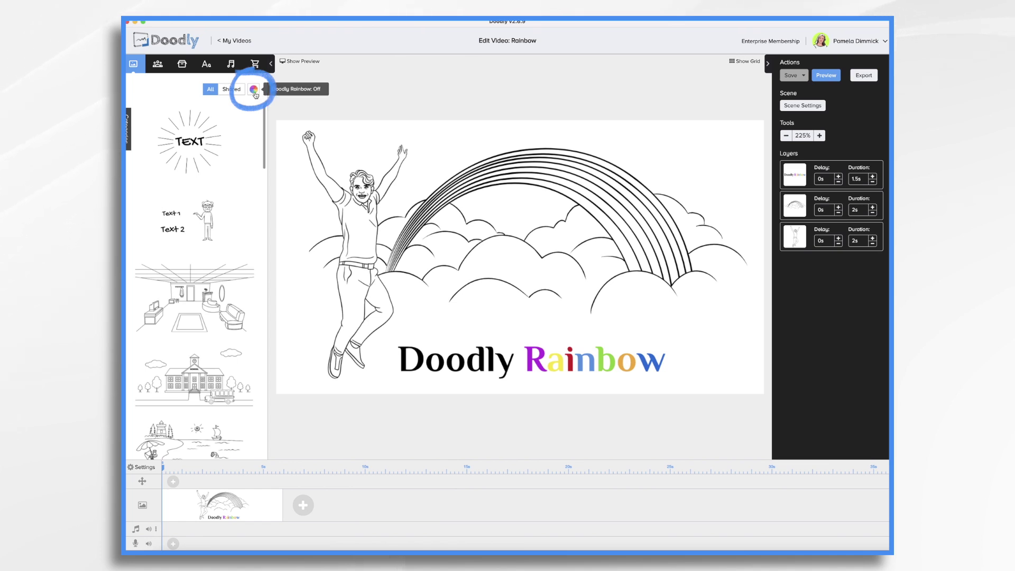
Turn the library's Doodly Rainbow toggle On and browse the coloured assets
{"action": "left_click", "coordinate": [254, 91]}
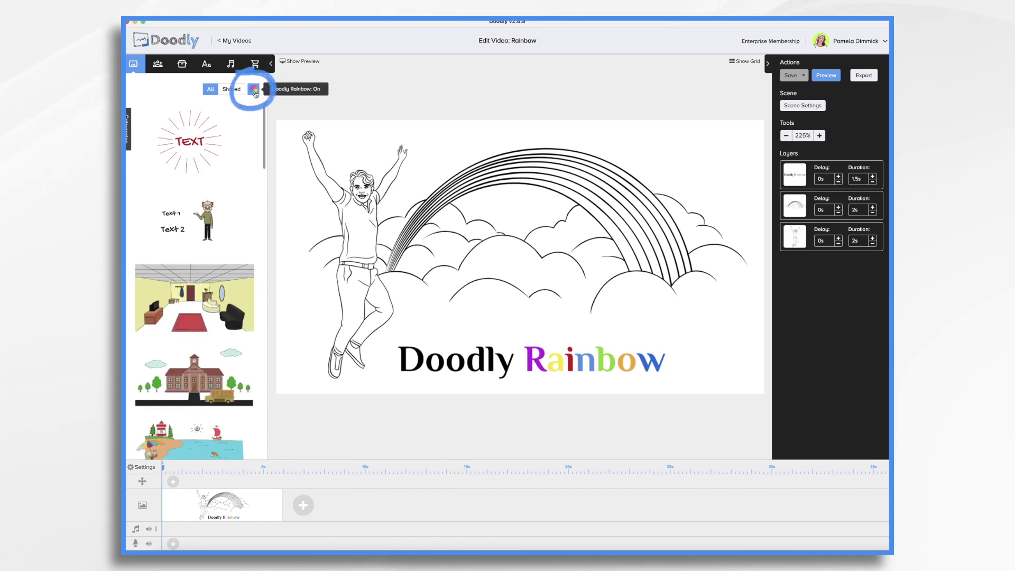
{"action": "scroll", "coordinate": [228, 280], "scroll_direction": "down", "scroll_amount": 3}
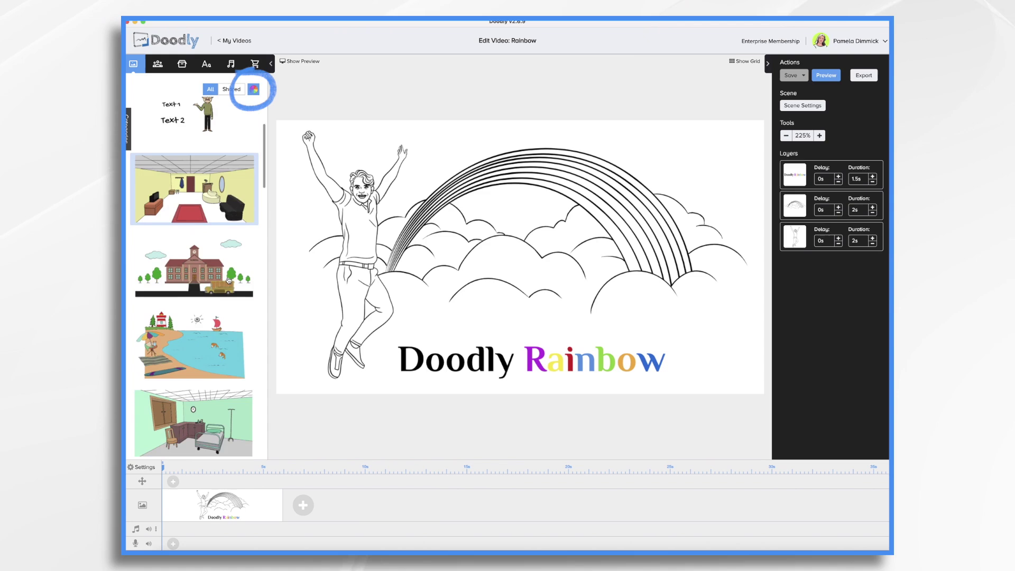
{"action": "scroll", "coordinate": [228, 280], "scroll_direction": "down", "scroll_amount": 9}
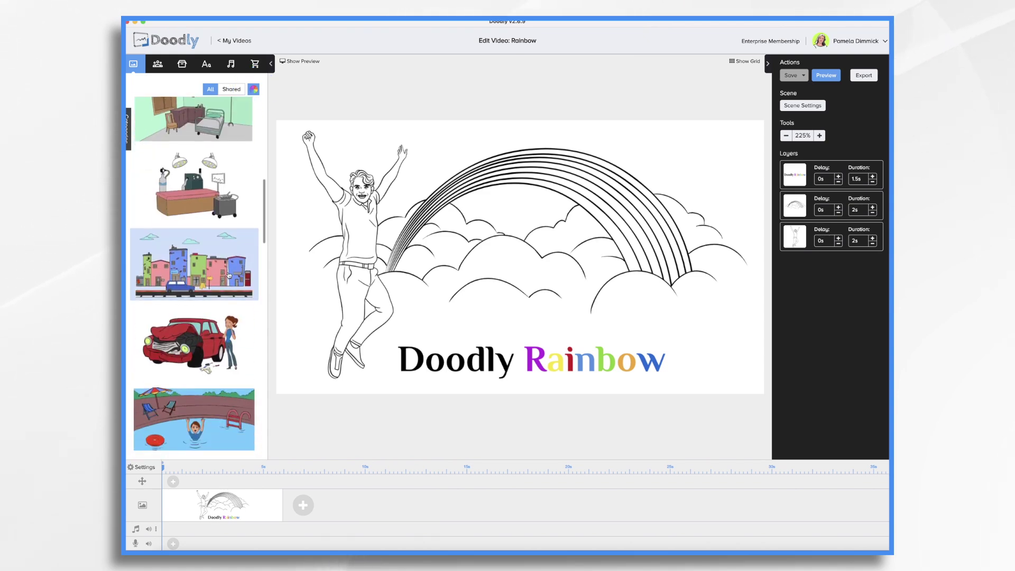
{"action": "scroll", "coordinate": [228, 275], "scroll_direction": "down", "scroll_amount": 10}
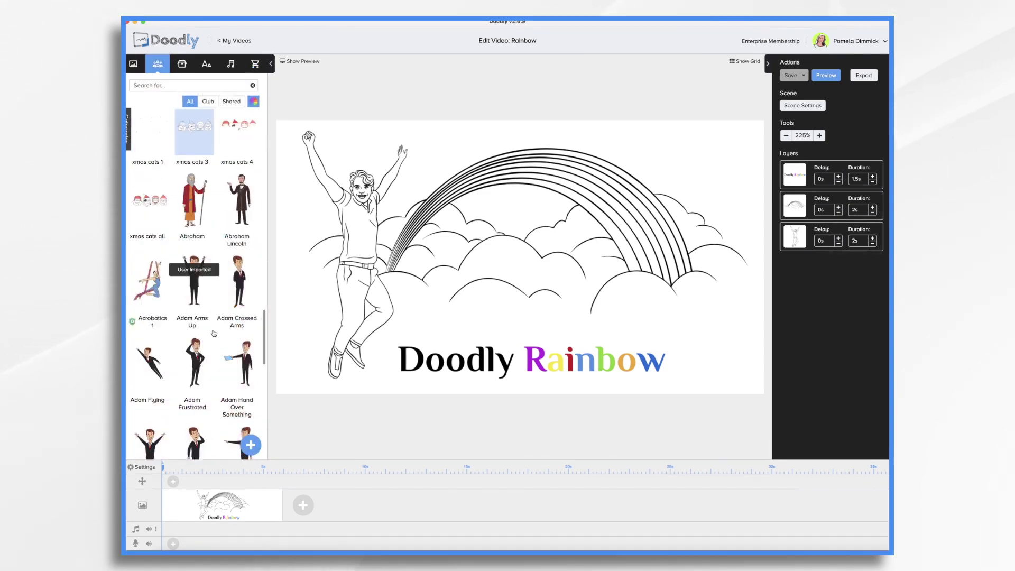
{"action": "scroll", "coordinate": [214, 333], "scroll_direction": "down", "scroll_amount": 6}
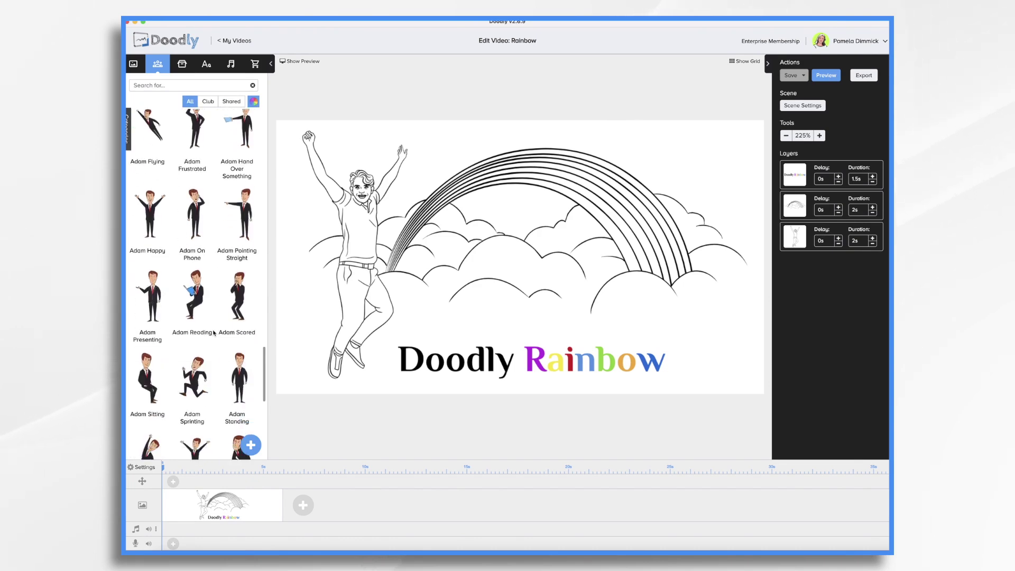
{"action": "scroll", "coordinate": [213, 333], "scroll_direction": "down", "scroll_amount": 10}
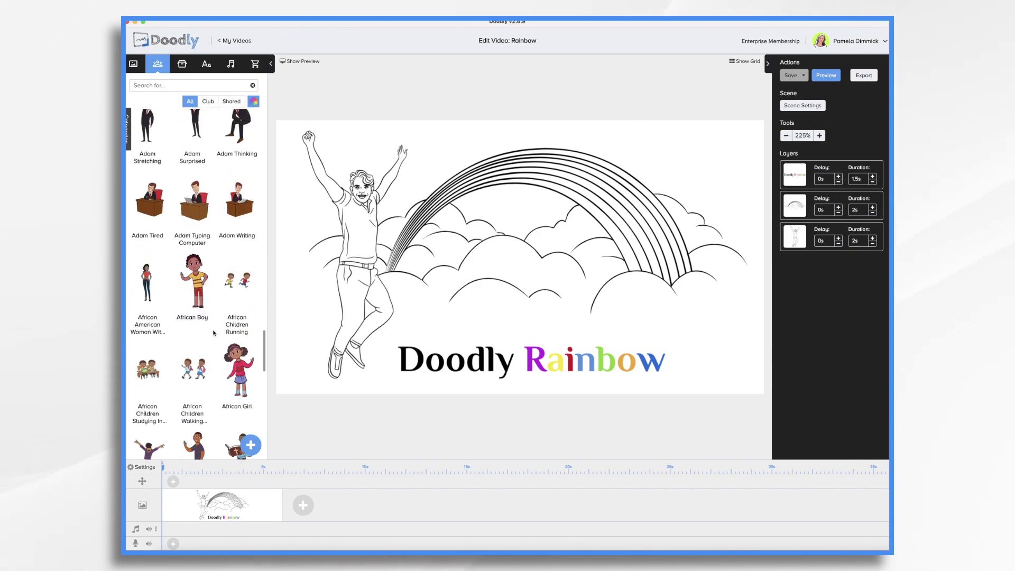
Switch to Props and scroll through the coloured props
{"action": "left_click", "coordinate": [182, 64]}
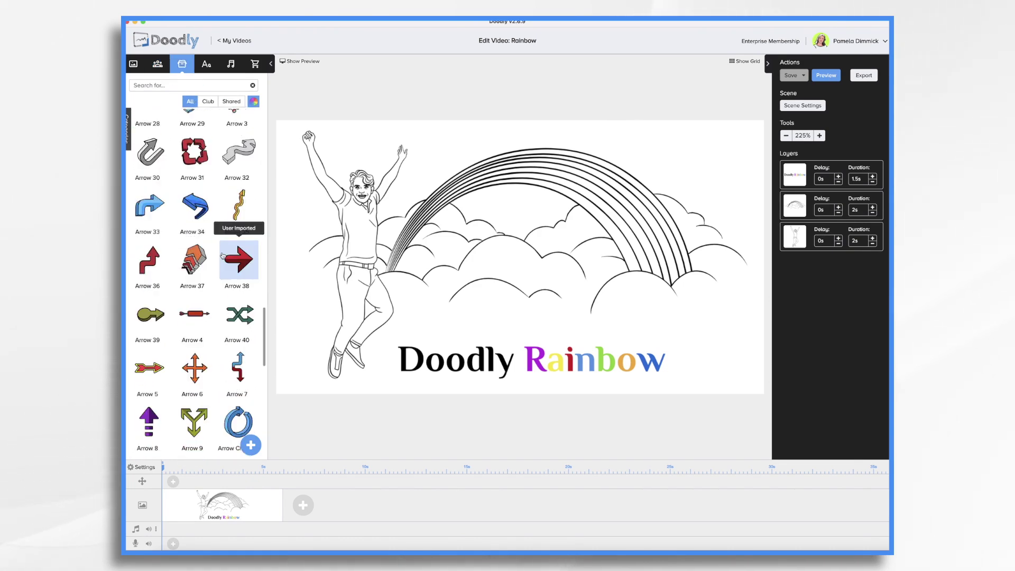
{"action": "scroll", "coordinate": [223, 256], "scroll_direction": "down", "scroll_amount": 8}
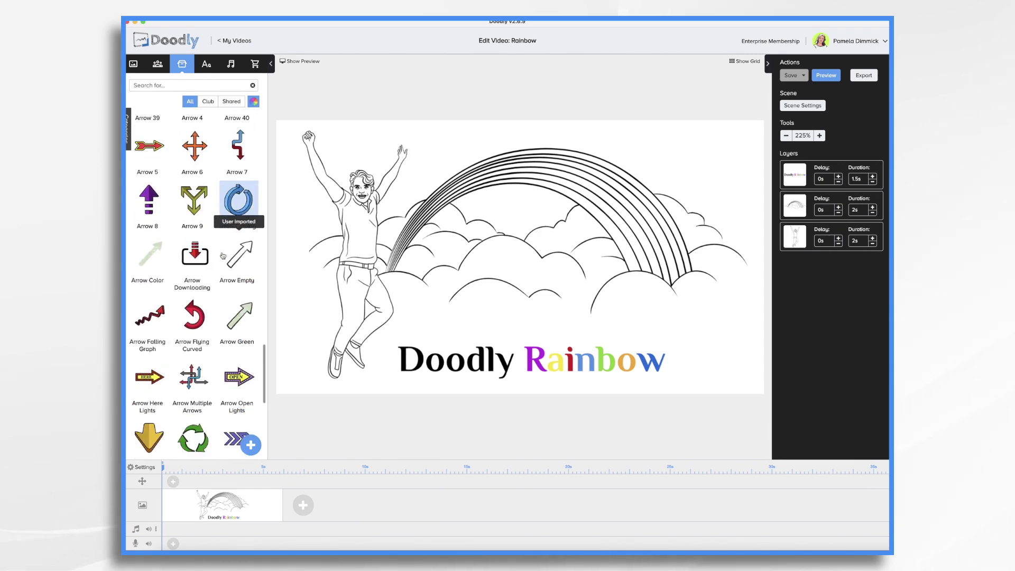
{"action": "scroll", "coordinate": [222, 255], "scroll_direction": "down", "scroll_amount": 6}
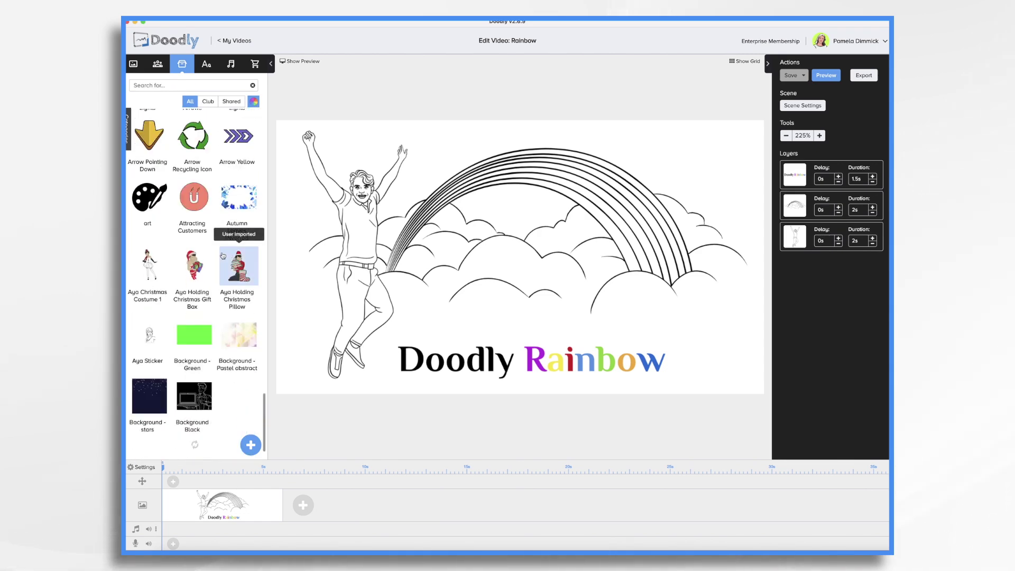
{"action": "scroll", "coordinate": [222, 255], "scroll_direction": "down", "scroll_amount": 8}
{"action": "scroll", "coordinate": [222, 255], "scroll_direction": "down", "scroll_amount": 5}
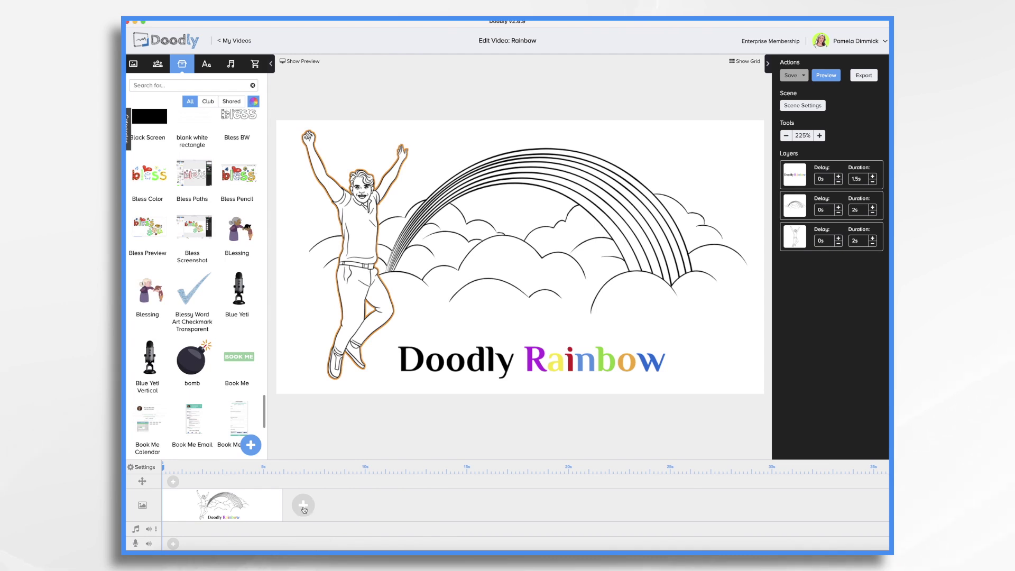
Add a second scene with the coloured Adam Tired character, enlarged and moved down-right
{"action": "left_click", "coordinate": [303, 505]}
{"action": "left_click", "coordinate": [157, 64]}
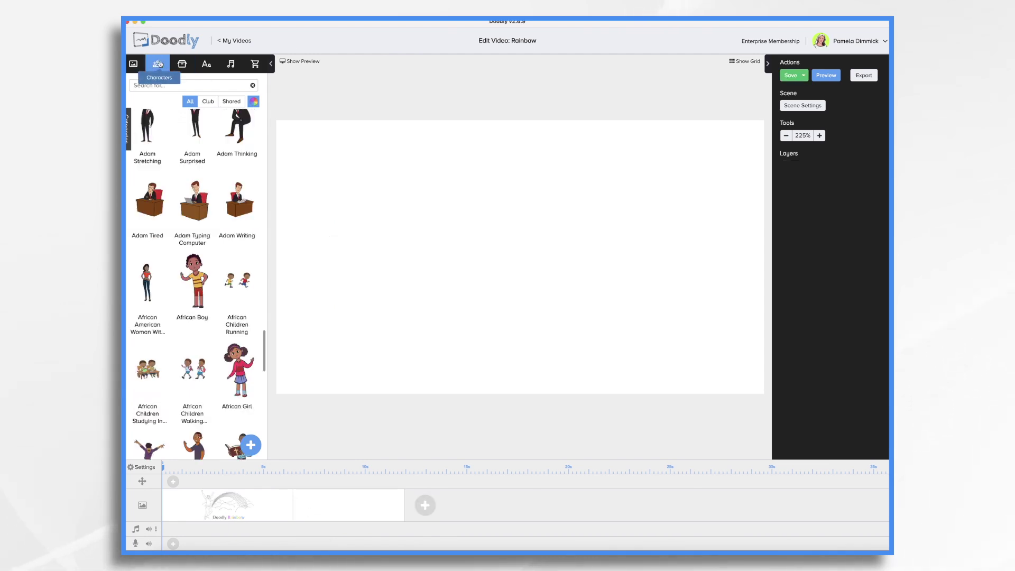
{"action": "left_click_drag", "start_coordinate": [150, 204], "coordinate": [628, 290]}
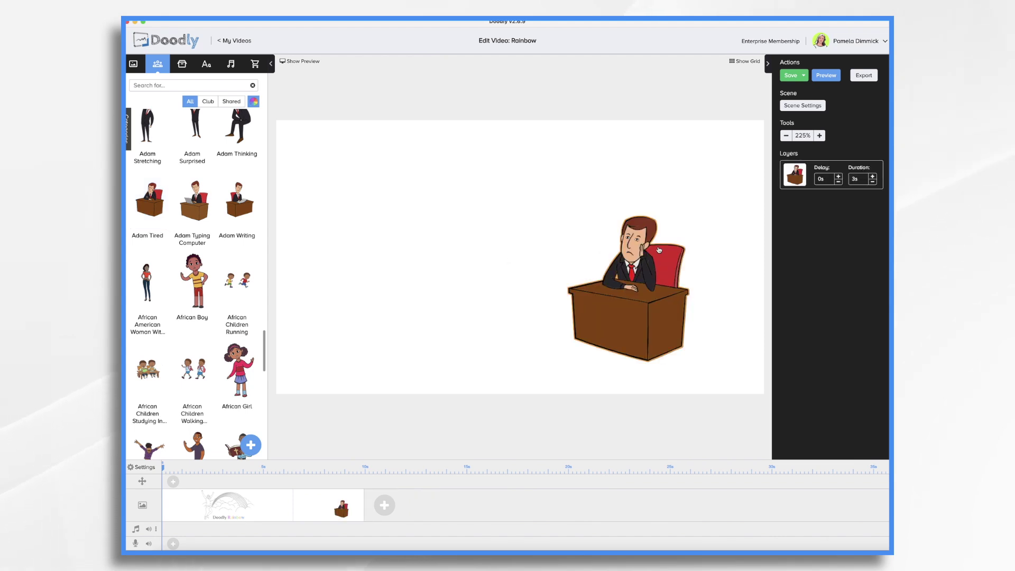
{"action": "left_click", "coordinate": [648, 280]}
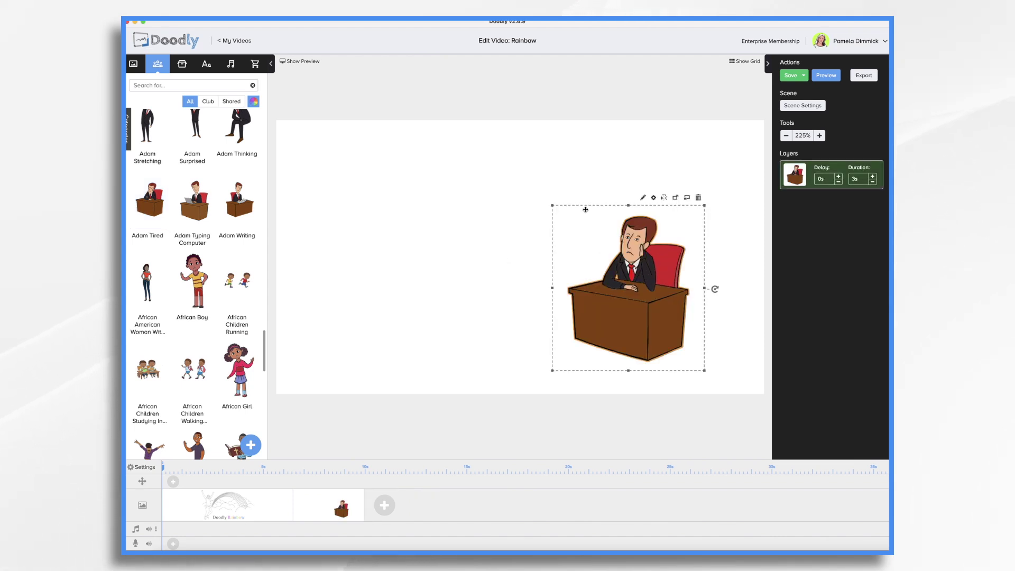
{"action": "left_click_drag", "start_coordinate": [553, 206], "coordinate": [468, 115]}
{"action": "left_click_drag", "start_coordinate": [604, 287], "coordinate": [644, 297]}
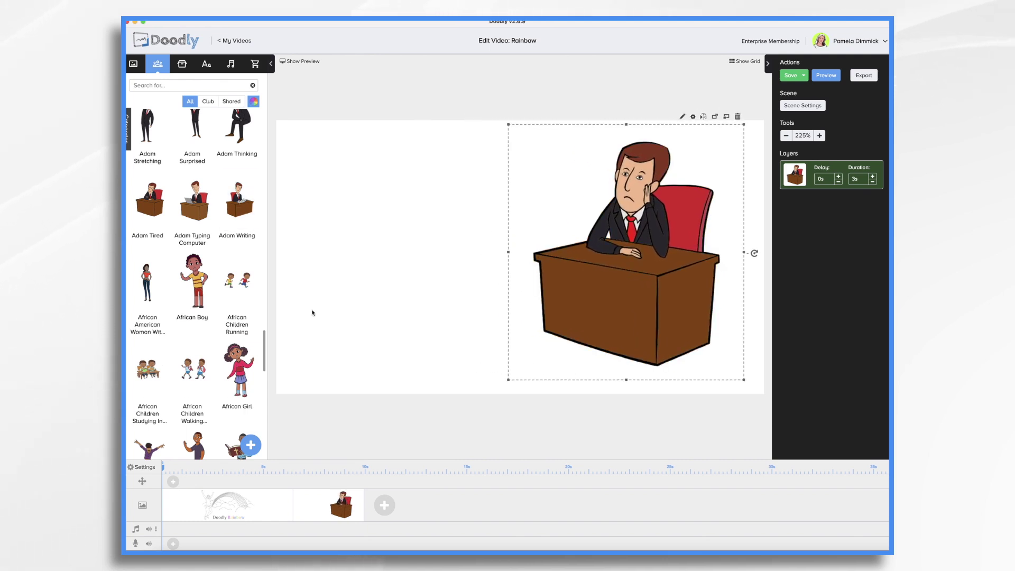
With library Rainbow off, place Agatha Jacket Wear as a sketch, enlarged and moved left
{"action": "left_click", "coordinate": [255, 102]}
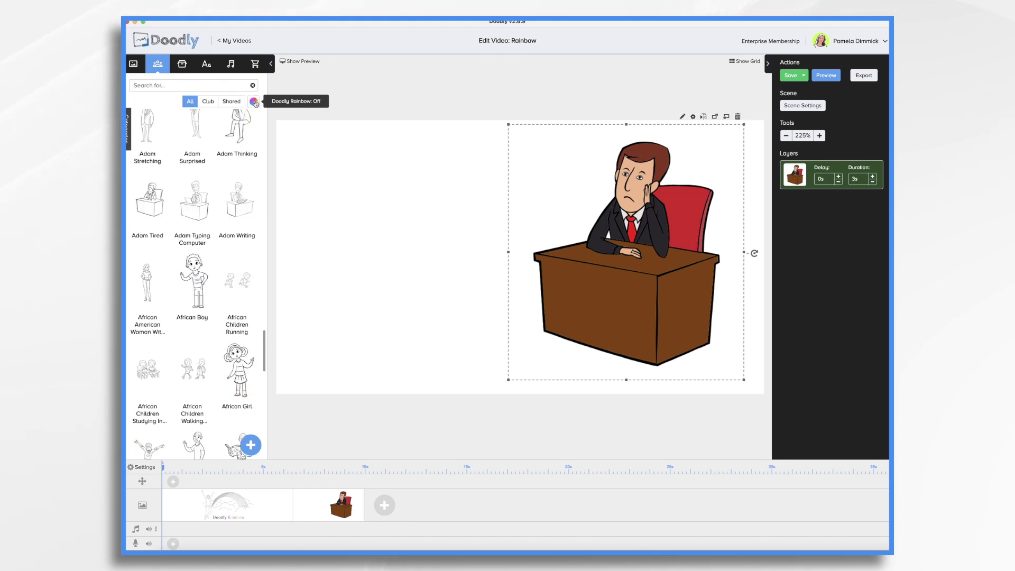
{"action": "scroll", "coordinate": [151, 278], "scroll_direction": "down", "scroll_amount": 6}
{"action": "left_click_drag", "start_coordinate": [151, 278], "coordinate": [411, 230]}
{"action": "left_click", "coordinate": [411, 229]}
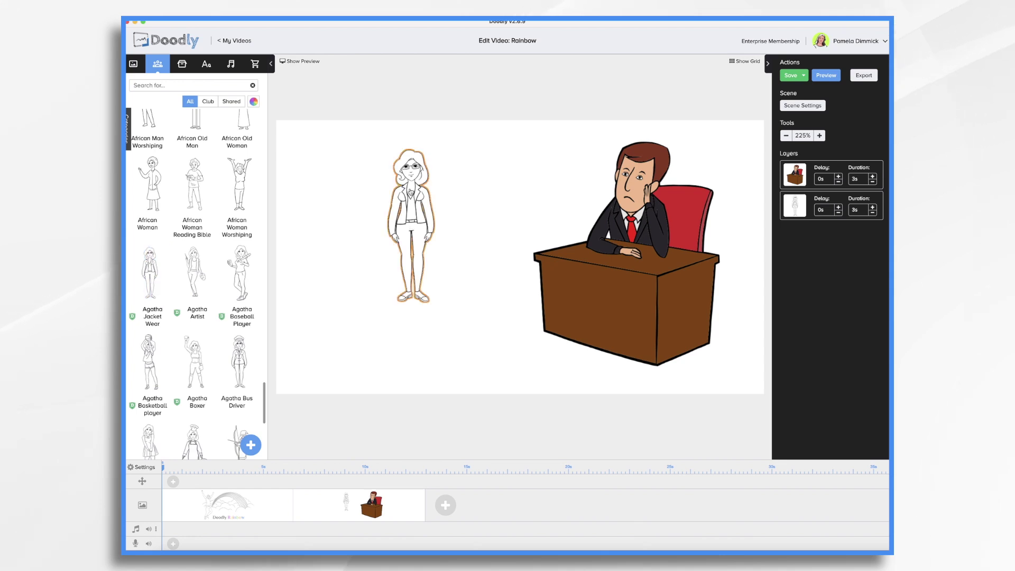
{"action": "left_click_drag", "start_coordinate": [443, 309], "coordinate": [452, 331]}
{"action": "left_click_drag", "start_coordinate": [393, 275], "coordinate": [339, 278]}
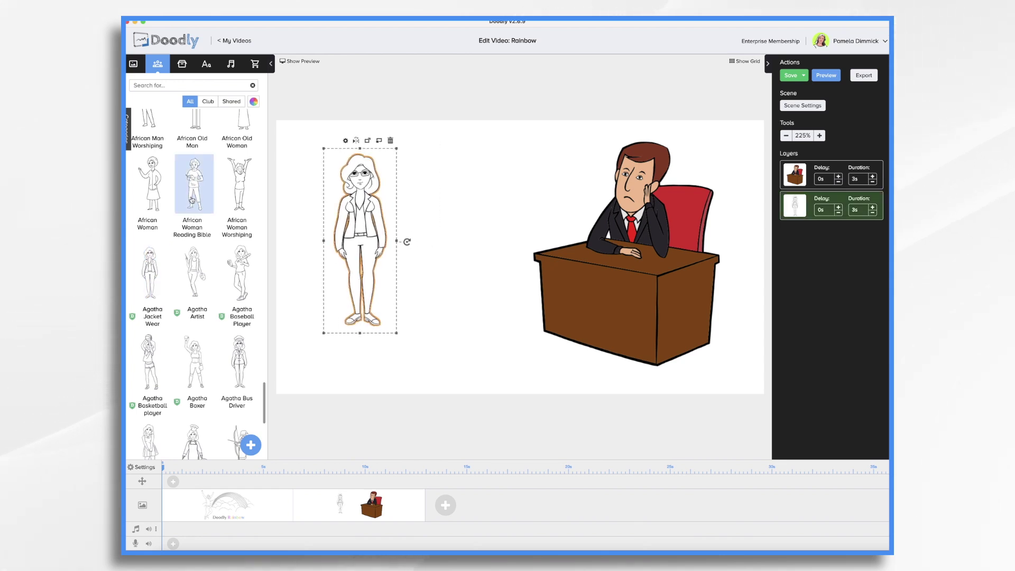
Add African Woman Reading Bible beside Agatha, enlarged and nudged slightly left
{"action": "left_click_drag", "start_coordinate": [192, 187], "coordinate": [461, 236]}
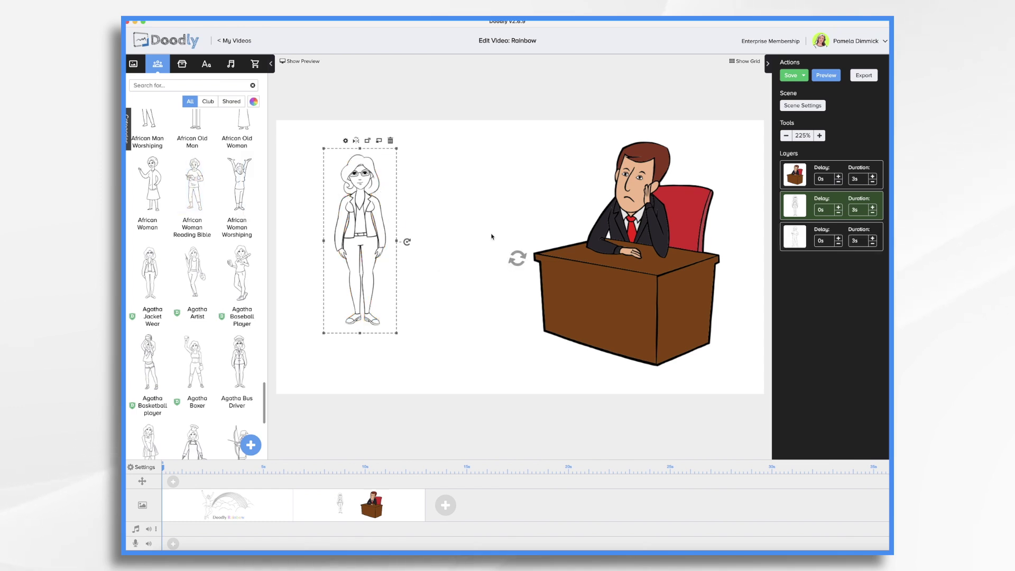
{"action": "left_click", "coordinate": [464, 264]}
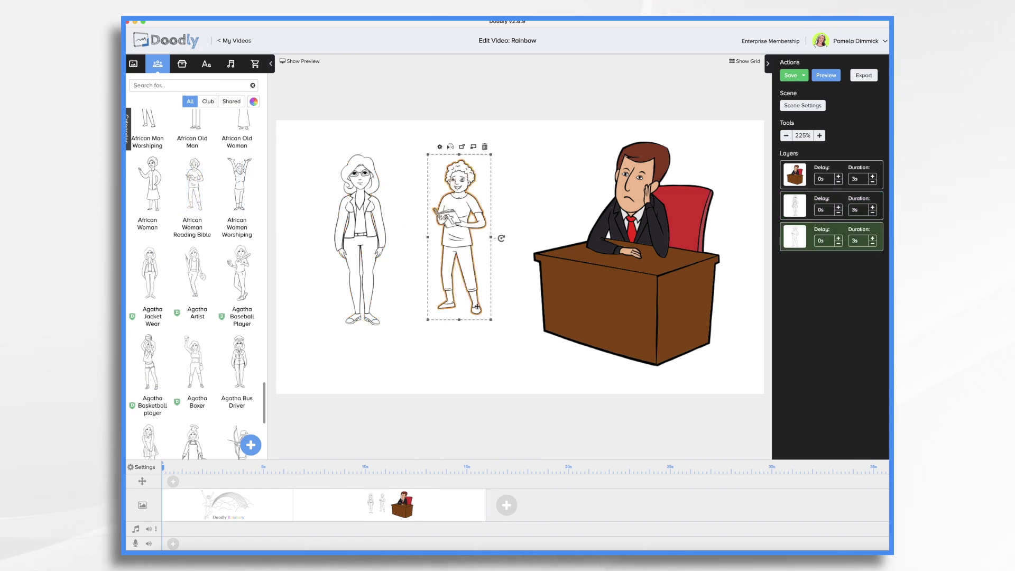
{"action": "left_click_drag", "start_coordinate": [491, 321], "coordinate": [498, 333]}
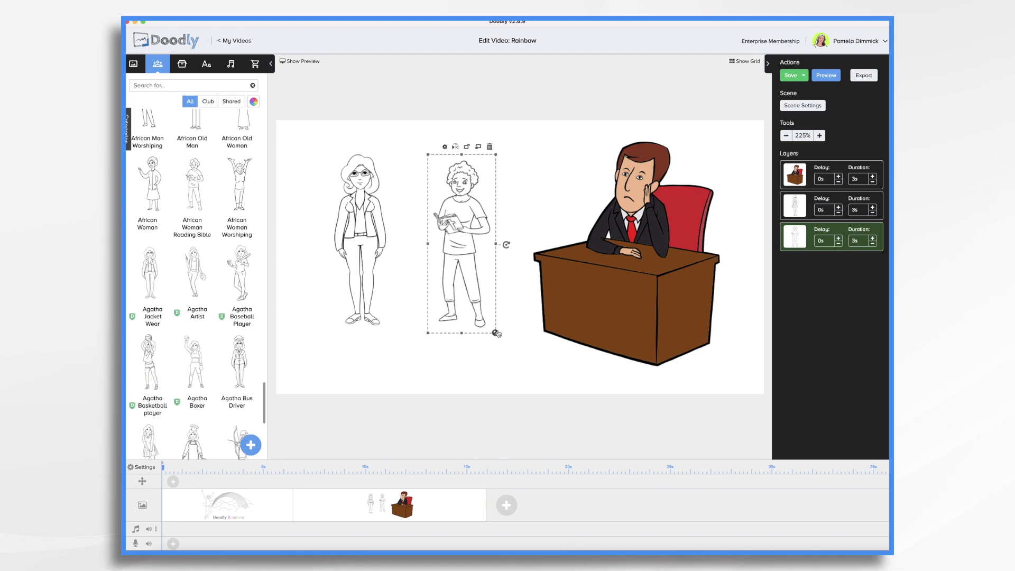
{"action": "left_click_drag", "start_coordinate": [467, 266], "coordinate": [456, 257]}
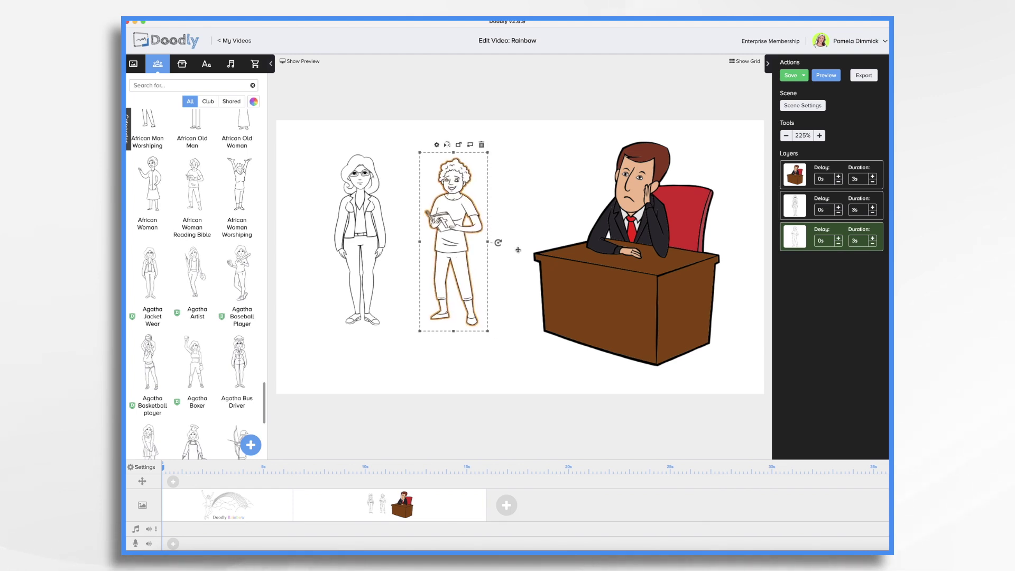
{"action": "left_click", "coordinate": [658, 227]}
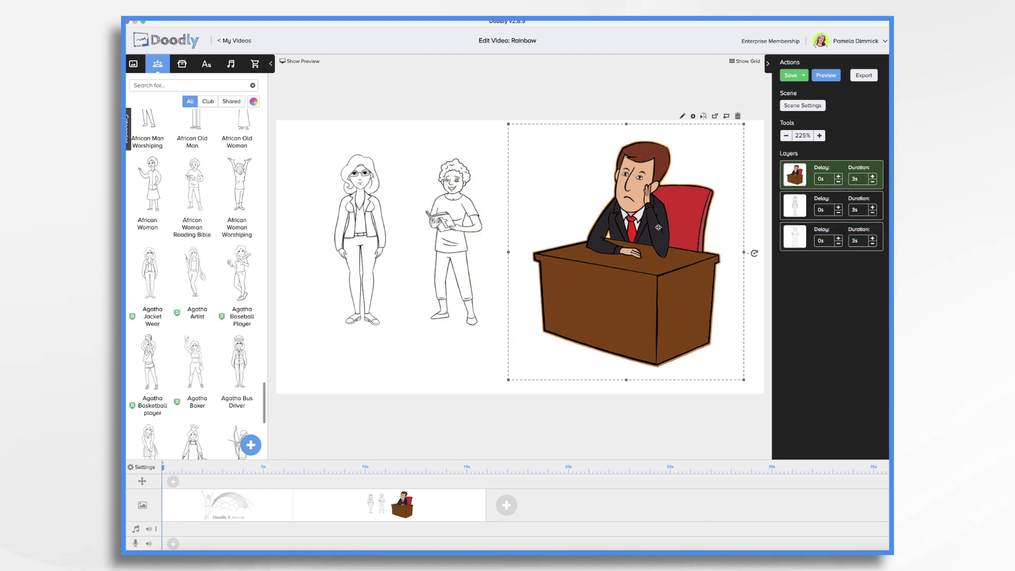
{"action": "left_click", "coordinate": [365, 228]}
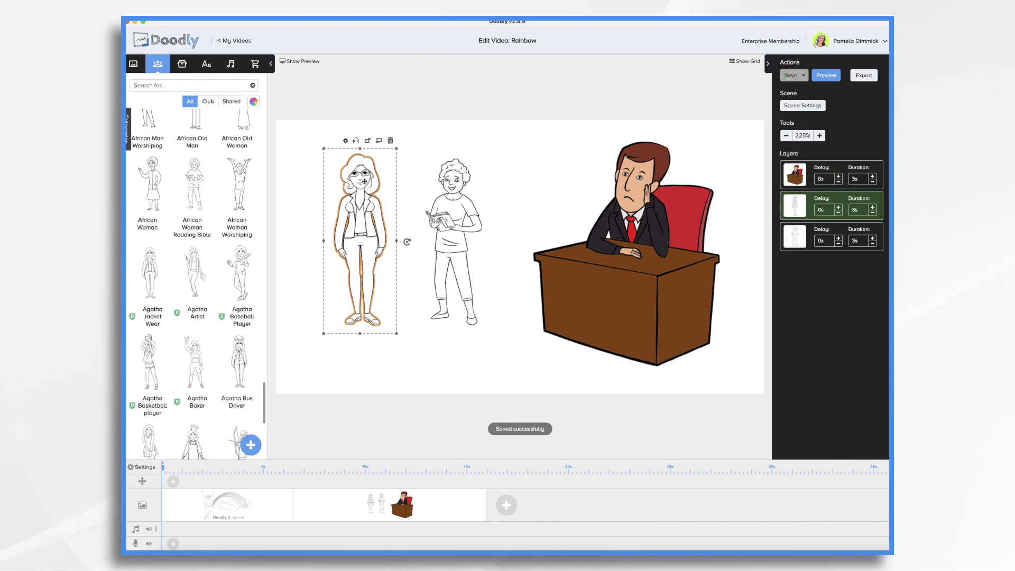
Enable Doodly Rainbow in the Agatha figure's Asset Settings and apply
{"action": "left_click", "coordinate": [344, 141]}
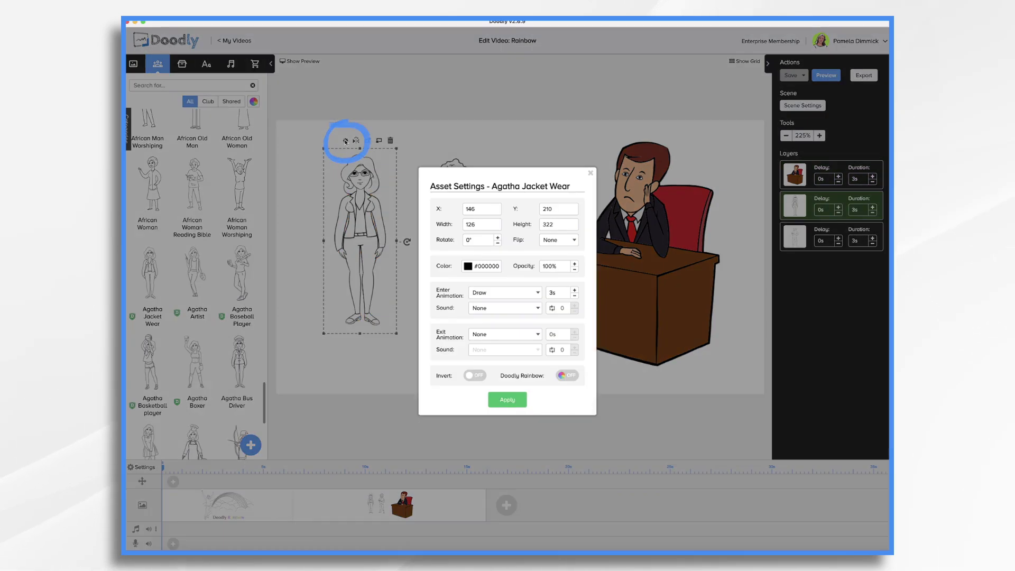
{"action": "left_click", "coordinate": [578, 382]}
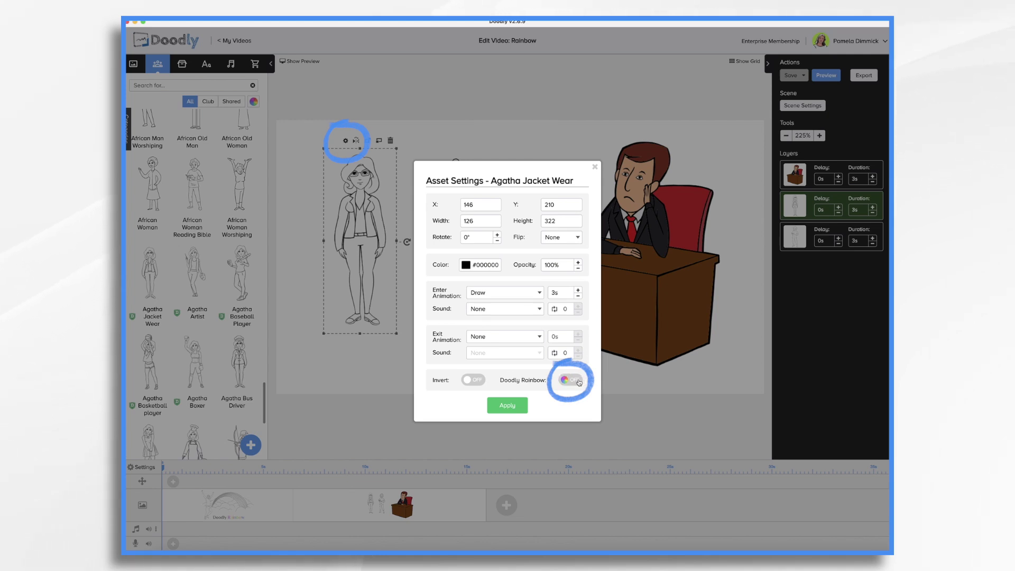
{"action": "left_click", "coordinate": [511, 409]}
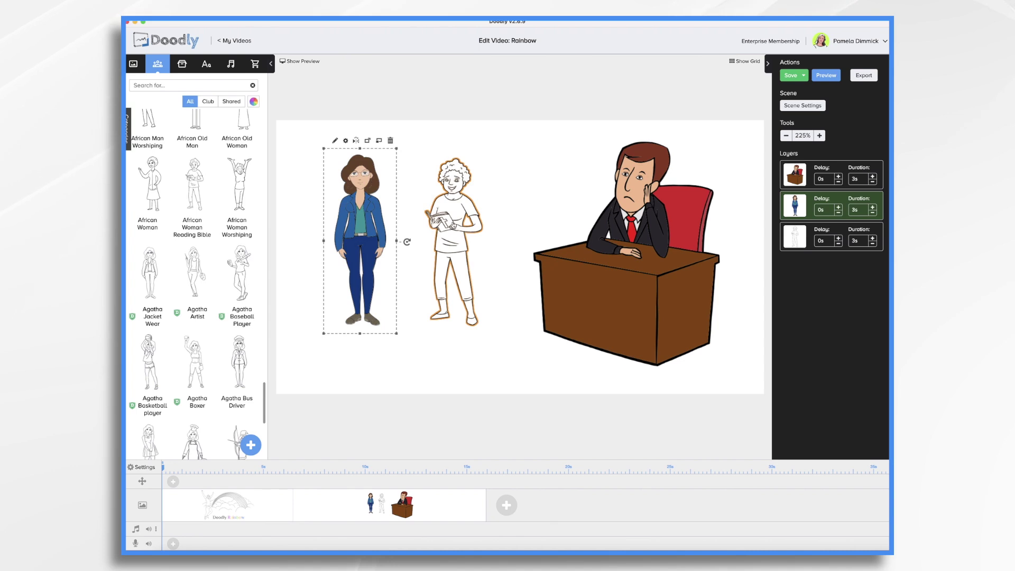
Enable Doodly Rainbow for the woman reading a book and apply
{"action": "left_click", "coordinate": [452, 225]}
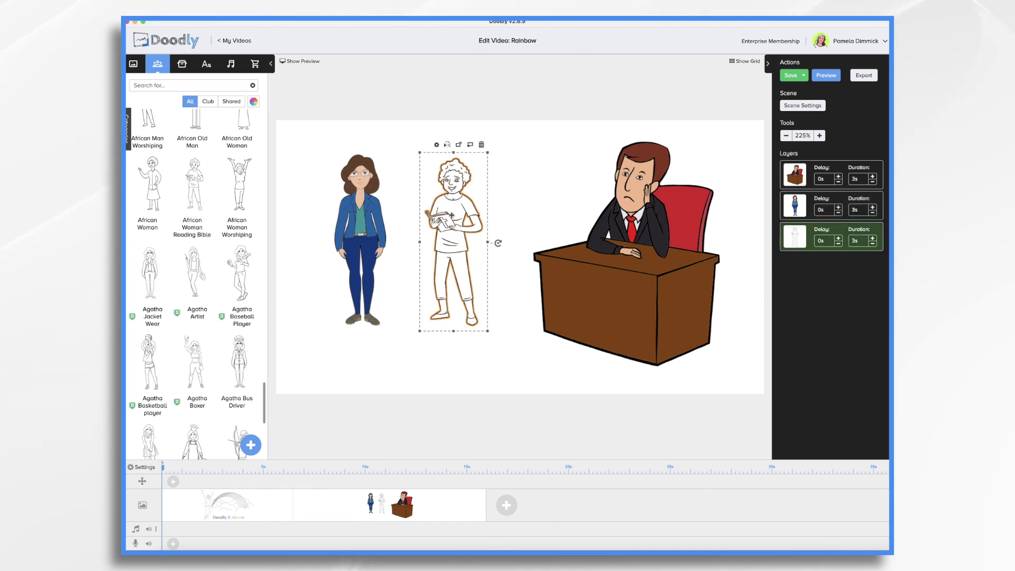
{"action": "left_click", "coordinate": [437, 144]}
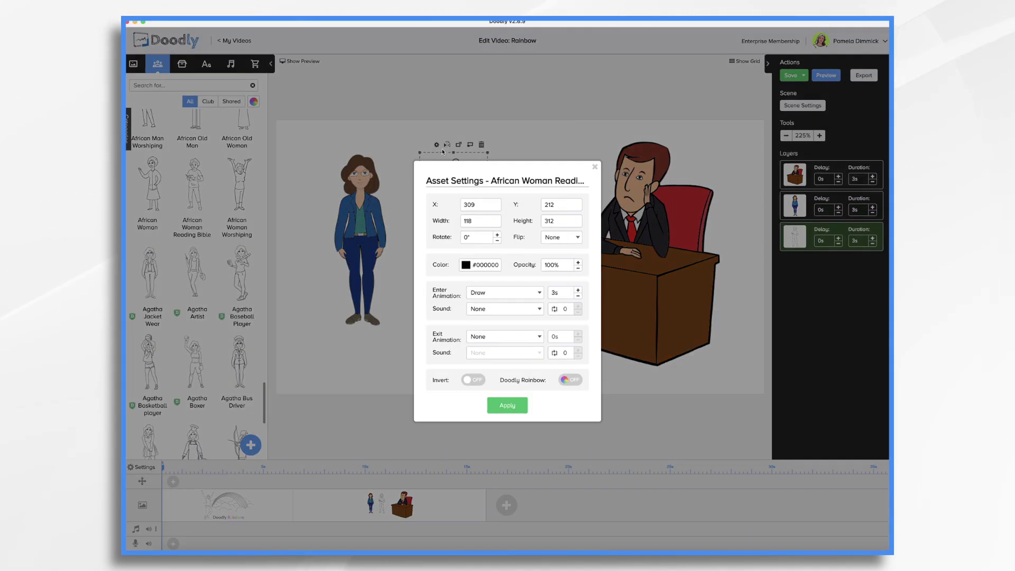
{"action": "left_click", "coordinate": [572, 380]}
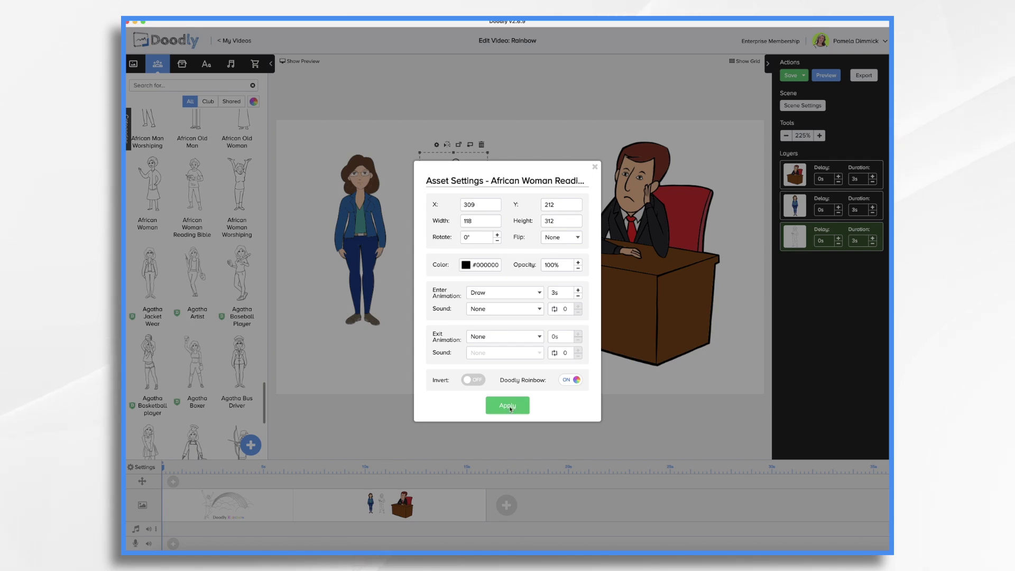
{"action": "left_click", "coordinate": [509, 406]}
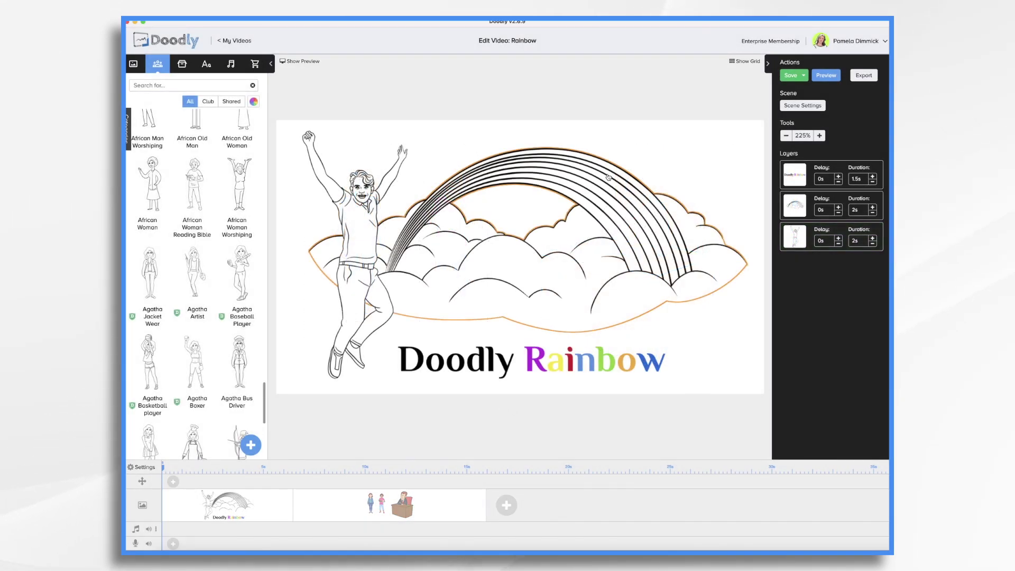
Turn on Doodly Rainbow in the rainbow and clouds image's Asset Settings and apply
{"action": "left_click", "coordinate": [608, 177]}
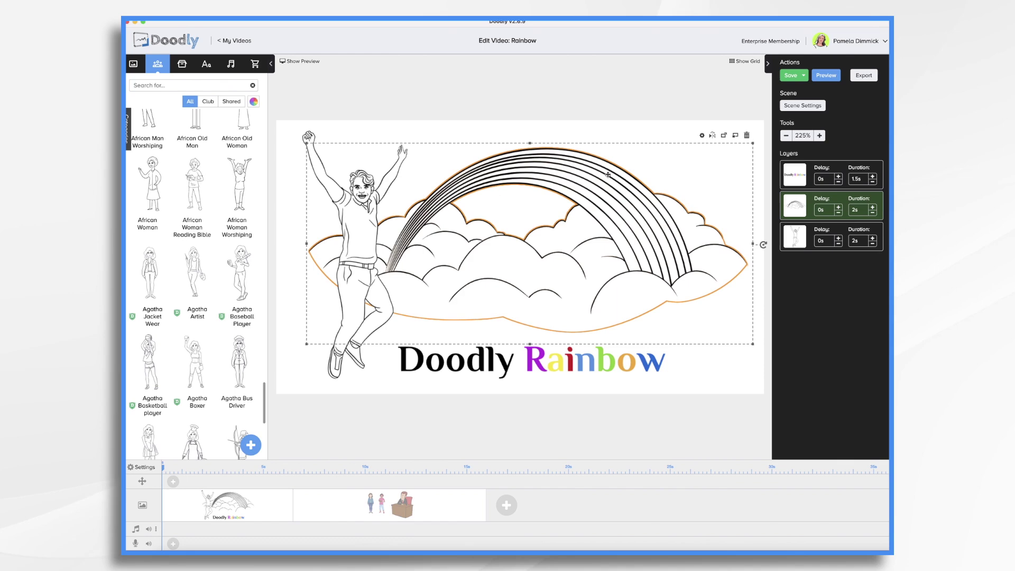
{"action": "left_click", "coordinate": [702, 135]}
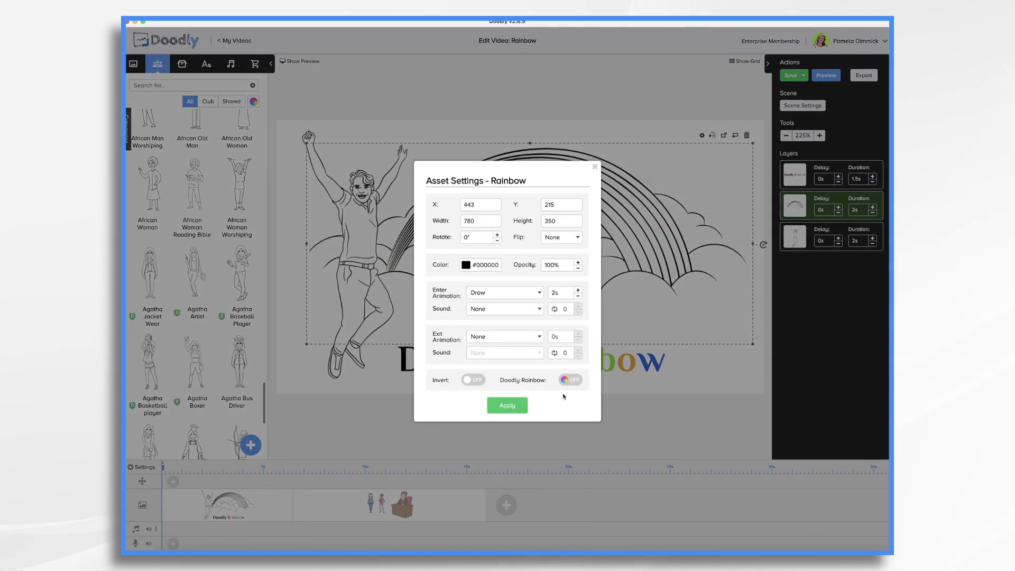
{"action": "left_click", "coordinate": [513, 413]}
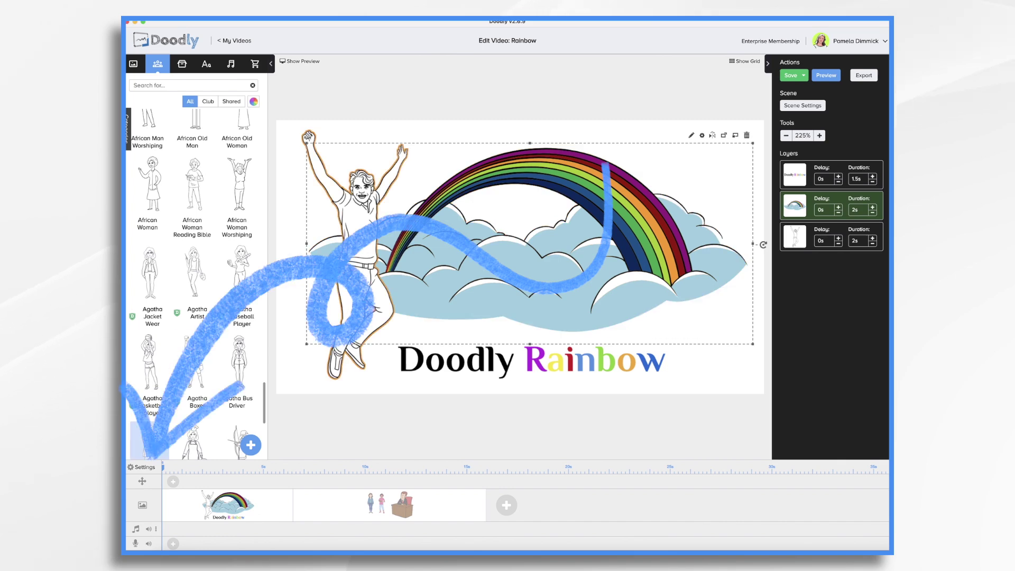
Enable Doodly Rainbow in Video Settings, confirm colouring every image, and apply
{"action": "left_click", "coordinate": [145, 468]}
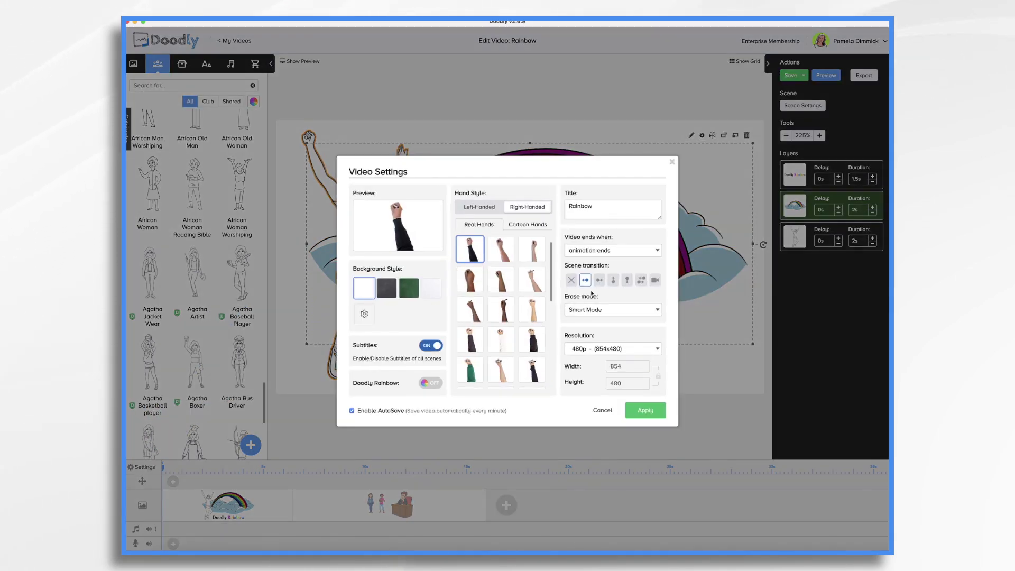
{"action": "left_click", "coordinate": [436, 385]}
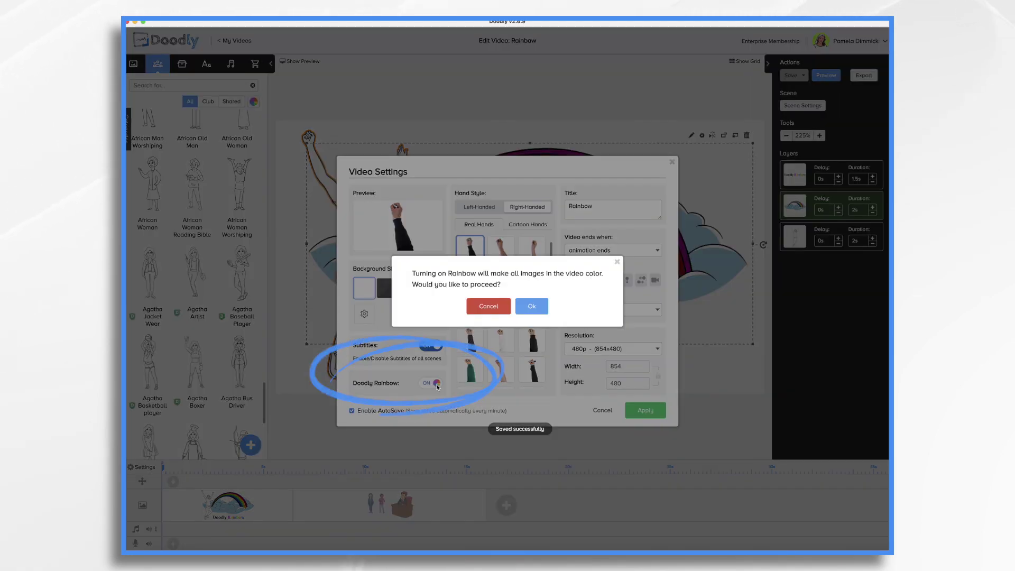
{"action": "left_click", "coordinate": [531, 307]}
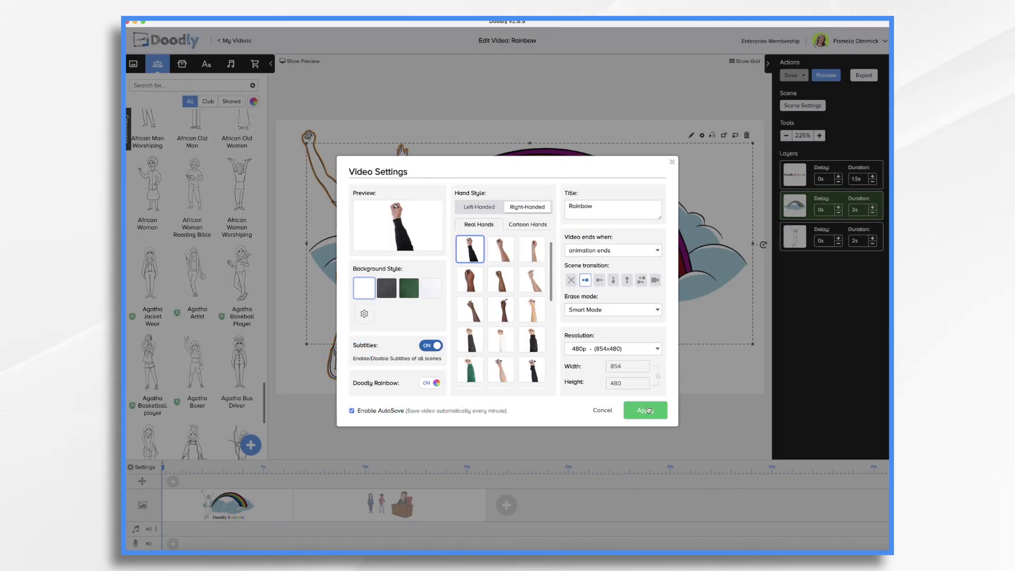
{"action": "left_click", "coordinate": [649, 410]}
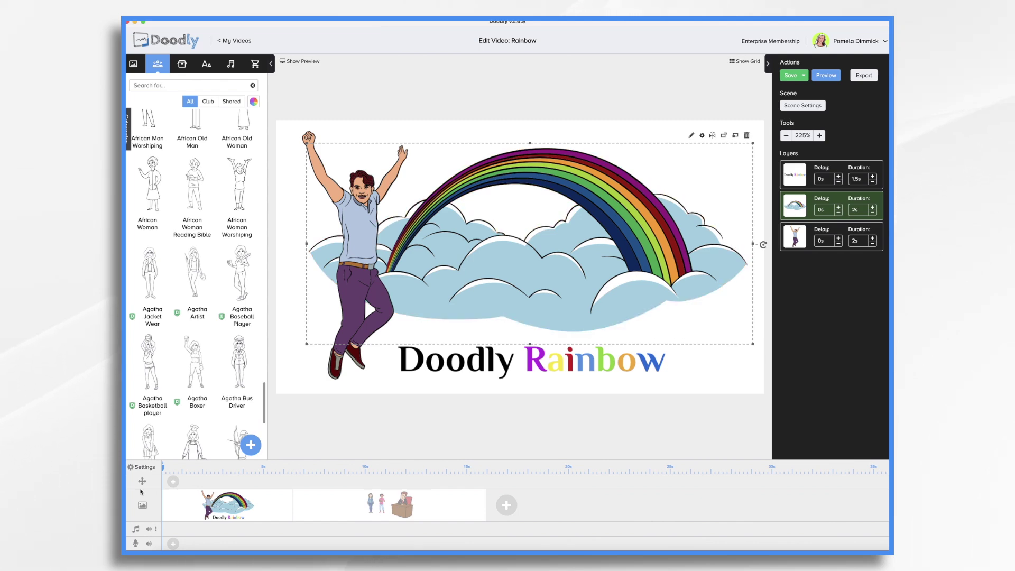
{"action": "left_click", "coordinate": [151, 468]}
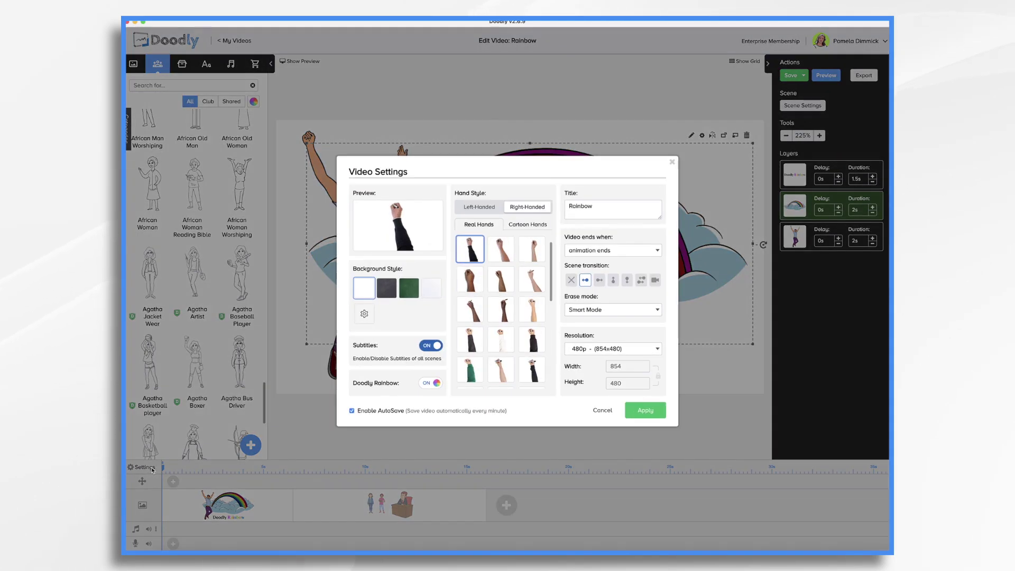
{"action": "left_click", "coordinate": [429, 384]}
{"action": "left_click", "coordinate": [532, 306]}
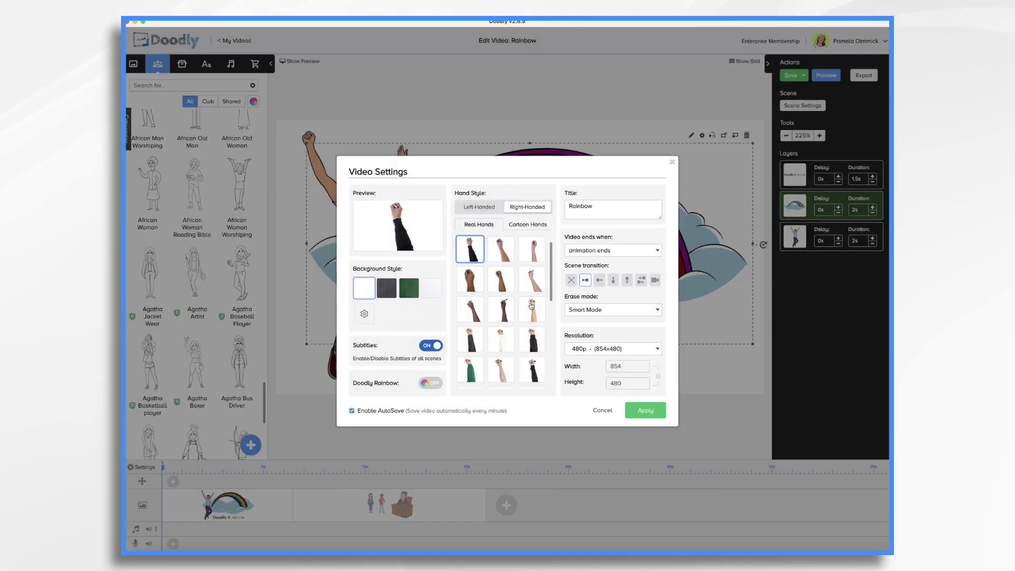
{"action": "left_click", "coordinate": [645, 411]}
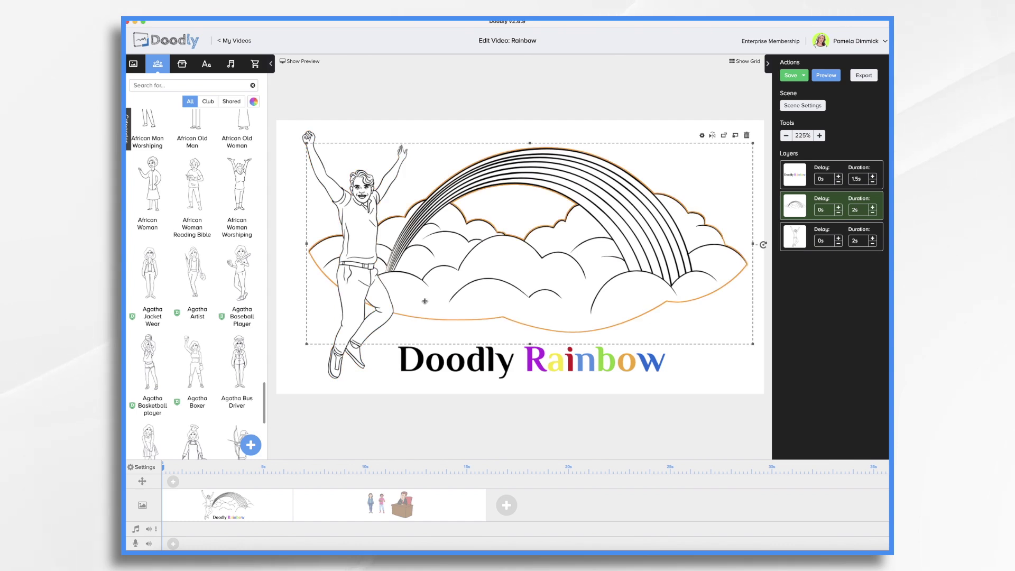
{"action": "left_click", "coordinate": [447, 516]}
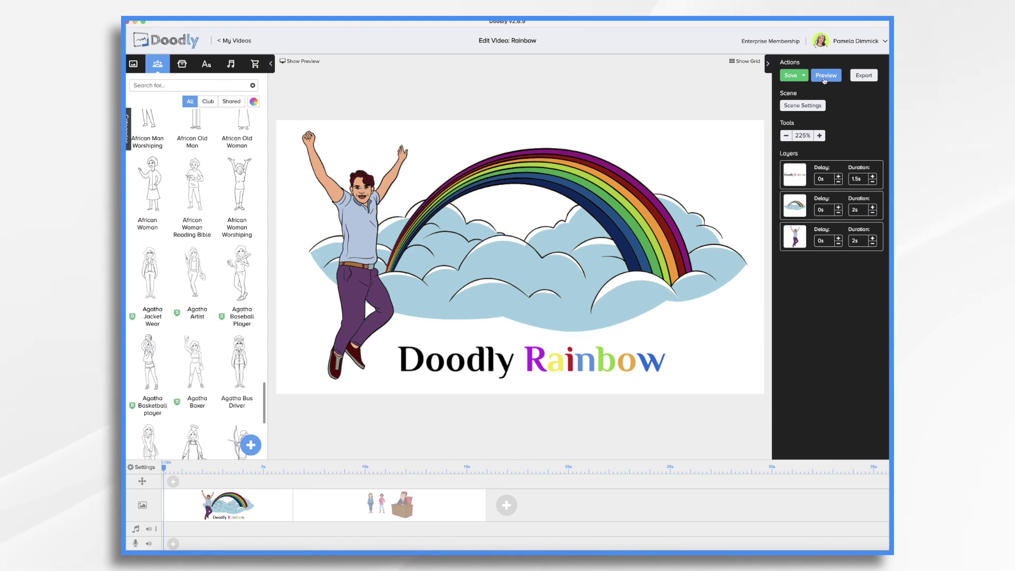
{"action": "left_click", "coordinate": [825, 77]}
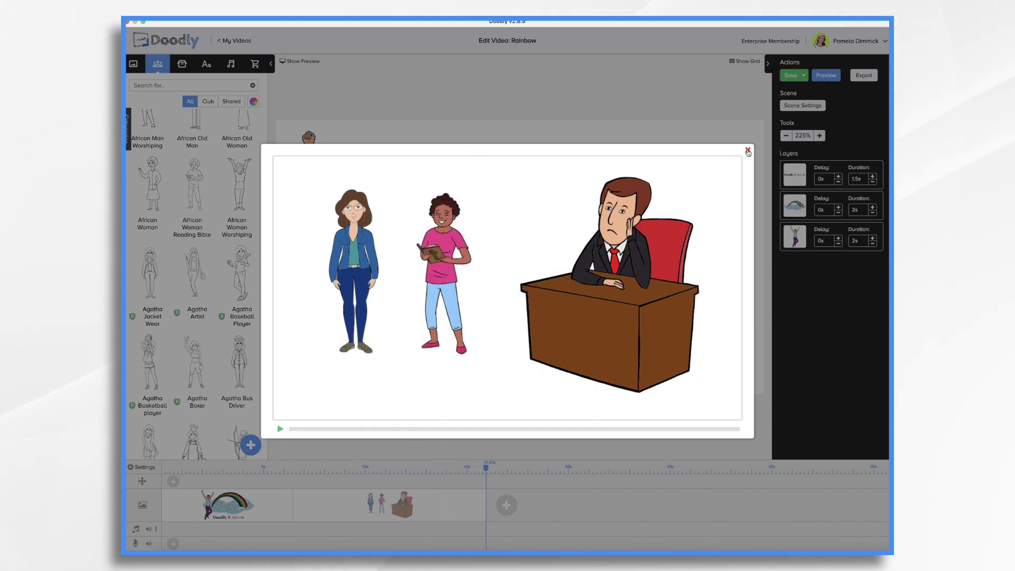
{"action": "left_click", "coordinate": [747, 151]}
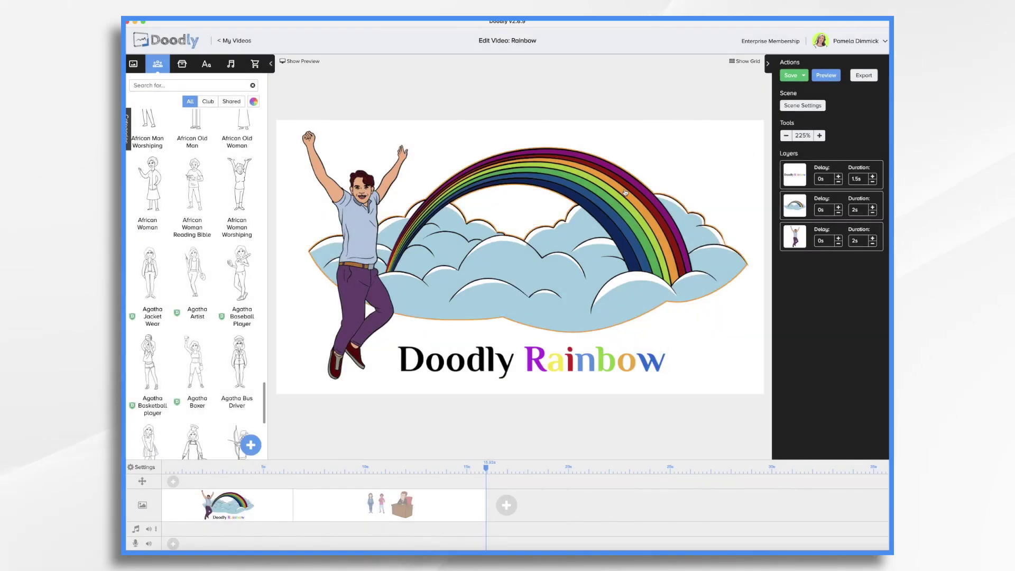
Change the rainbow and clouds image's Reveal Mode from Draw to Fade and save
{"action": "left_click", "coordinate": [625, 191]}
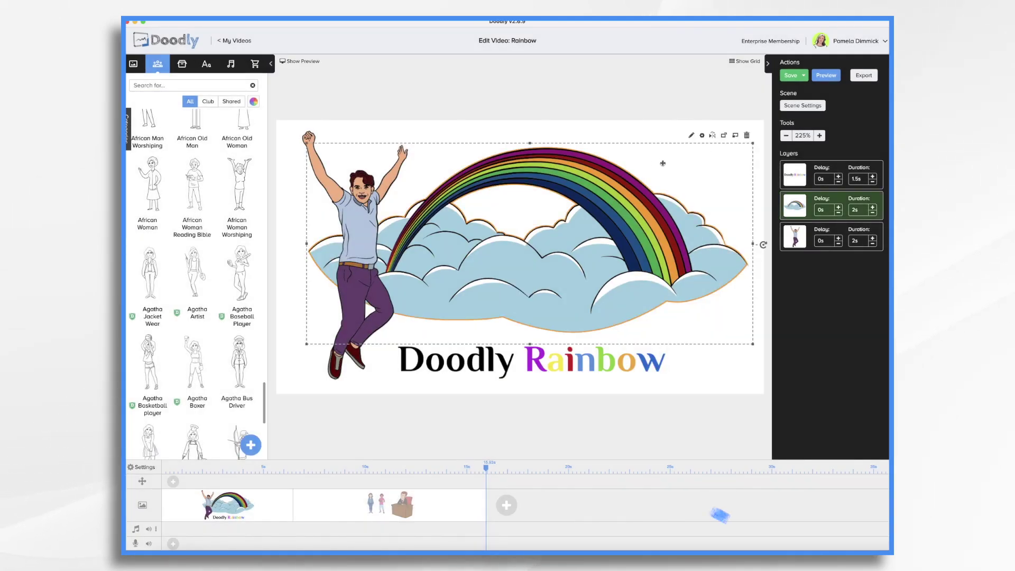
{"action": "left_click", "coordinate": [691, 135]}
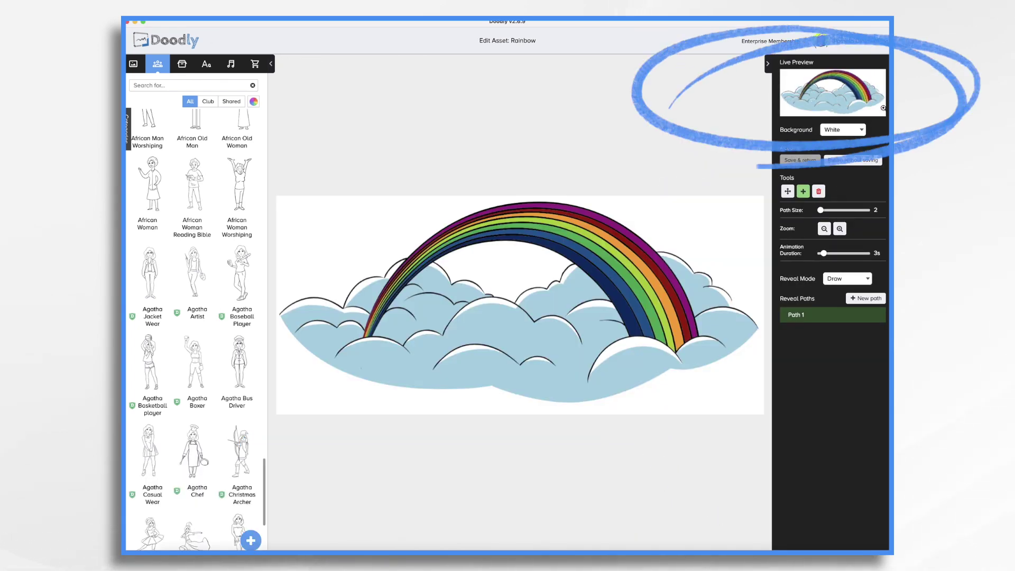
{"action": "left_click", "coordinate": [844, 284]}
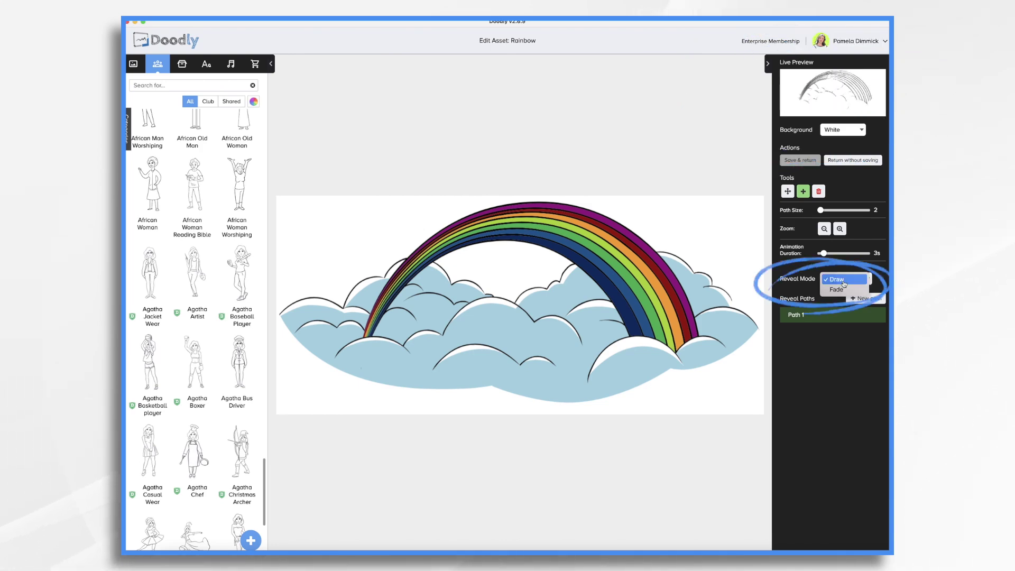
{"action": "left_click", "coordinate": [838, 290]}
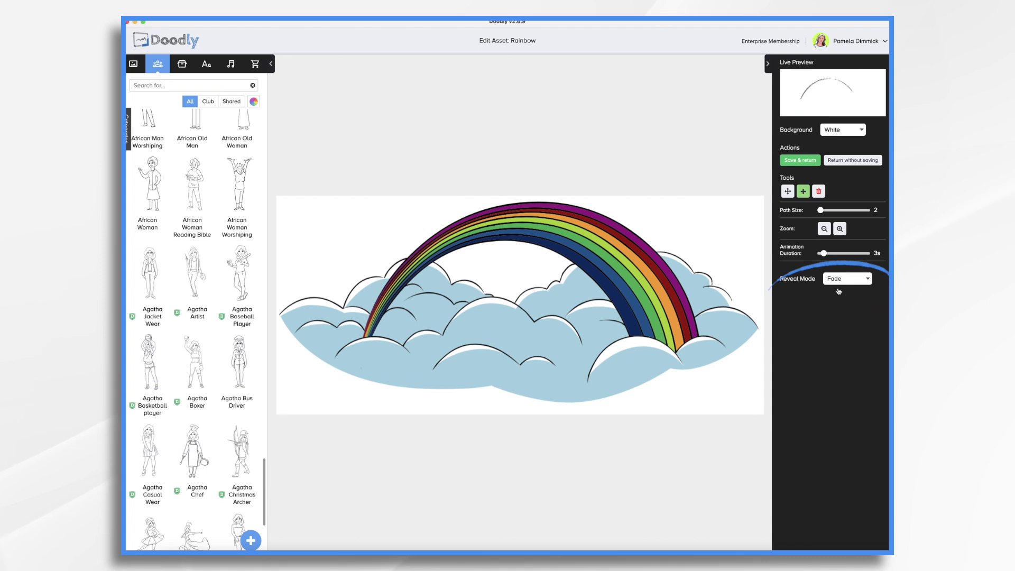
{"action": "left_click", "coordinate": [802, 160]}
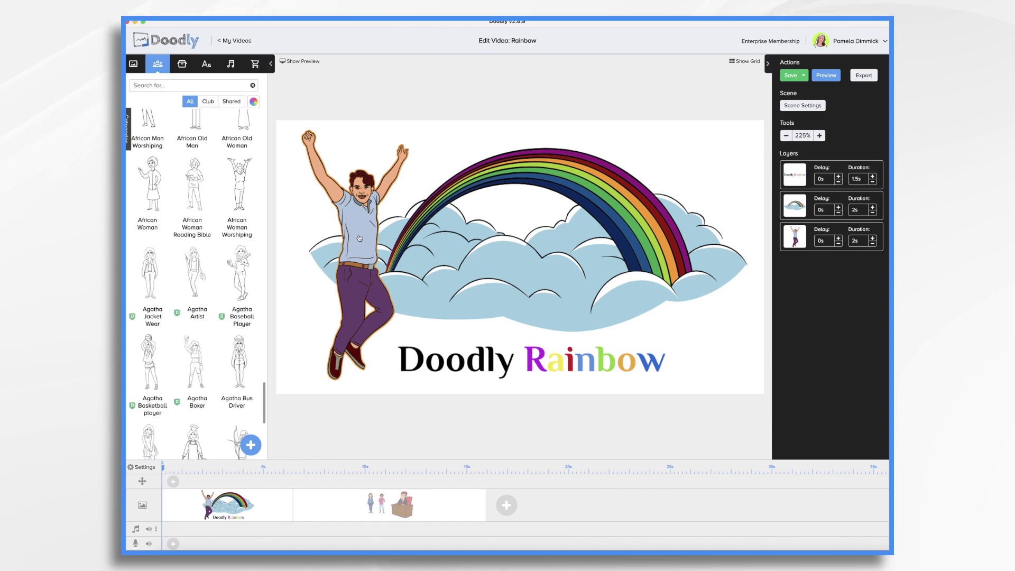
Set the jumping man's Reveal Mode to Fade
{"action": "left_click", "coordinate": [358, 236]}
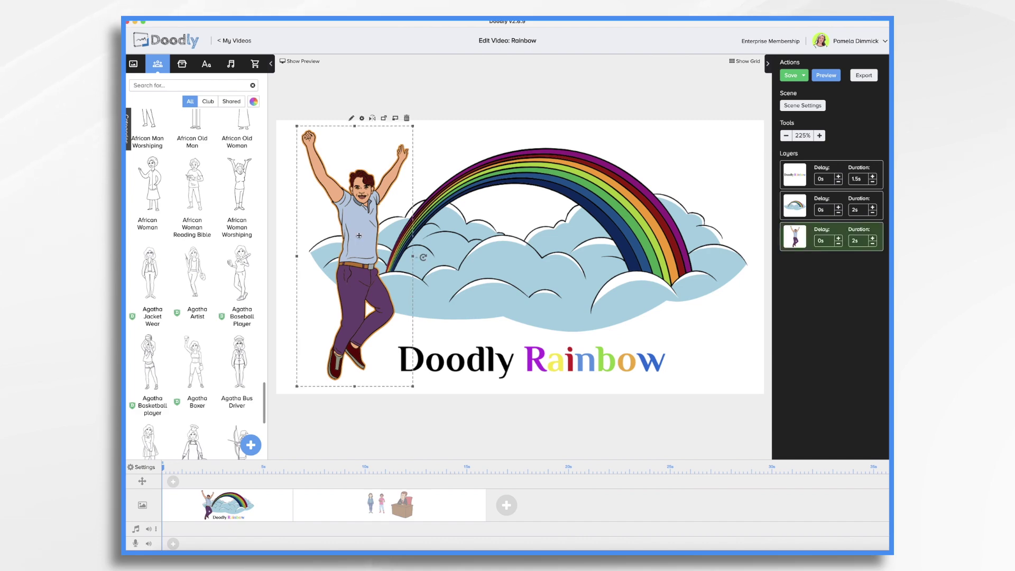
{"action": "left_click", "coordinate": [352, 118]}
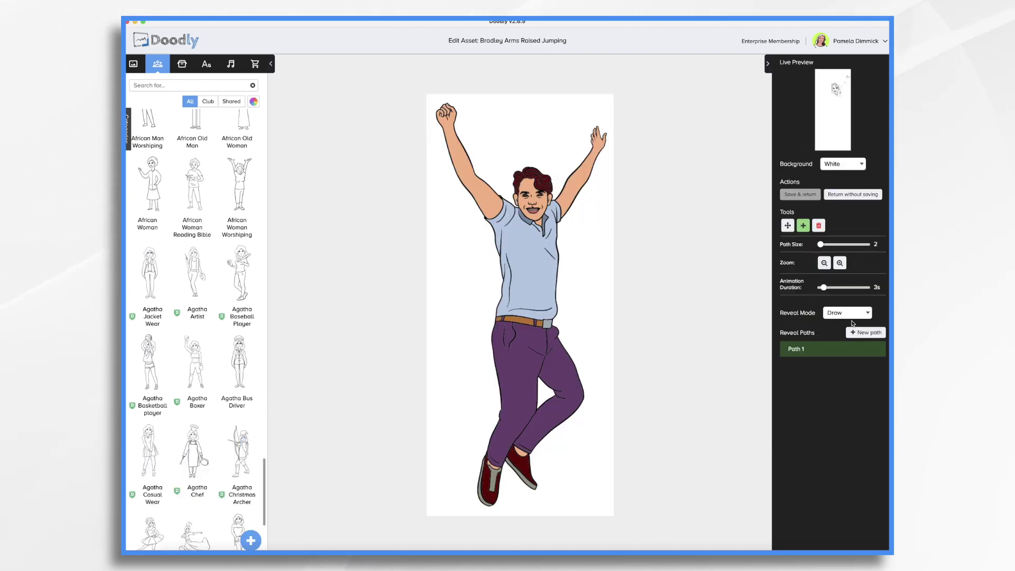
{"action": "left_click", "coordinate": [849, 316]}
{"action": "left_click", "coordinate": [838, 325]}
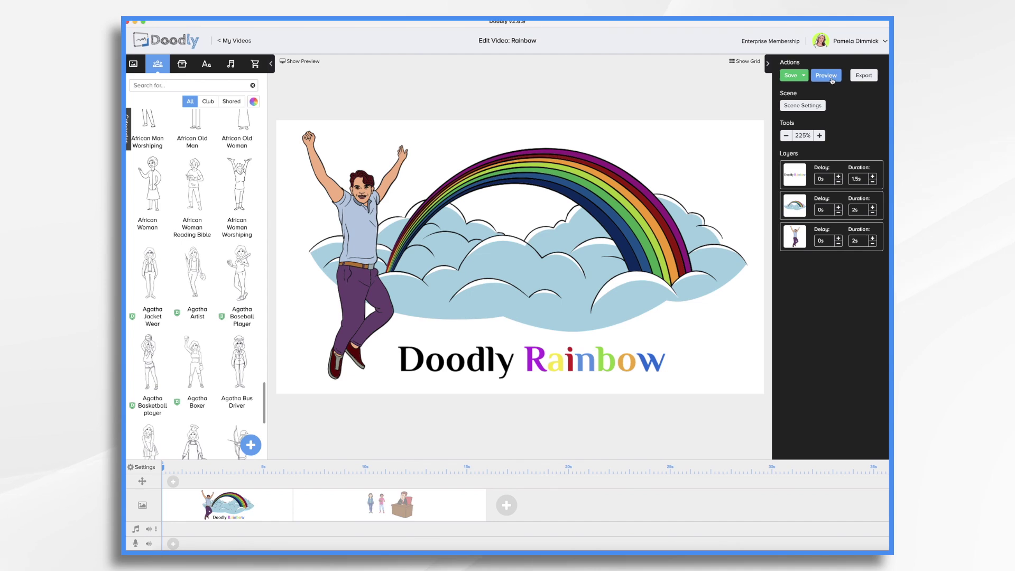
Play the Rainbow video preview to watch the Doodly Rainbow title being drawn
{"action": "left_click", "coordinate": [832, 79]}
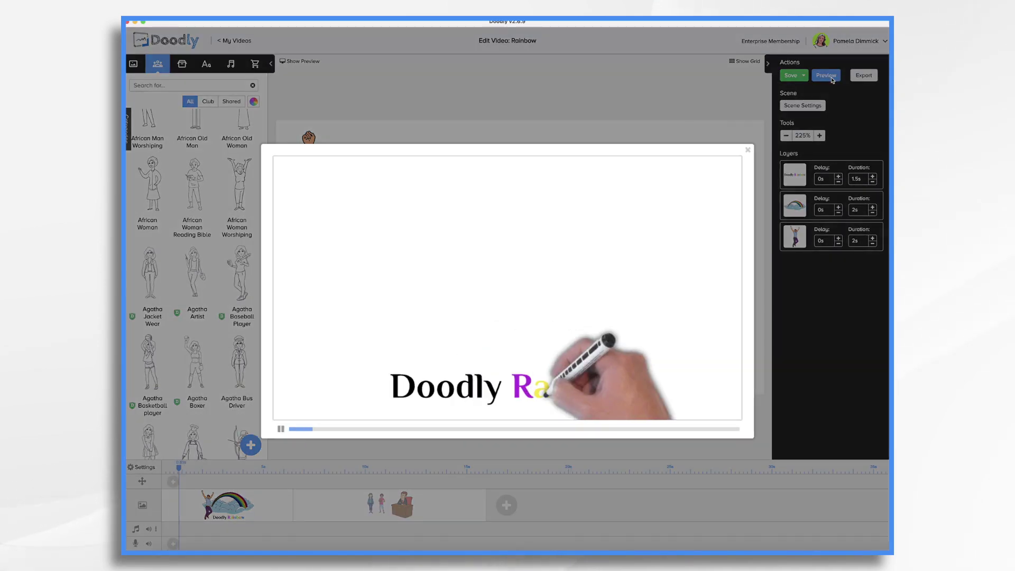